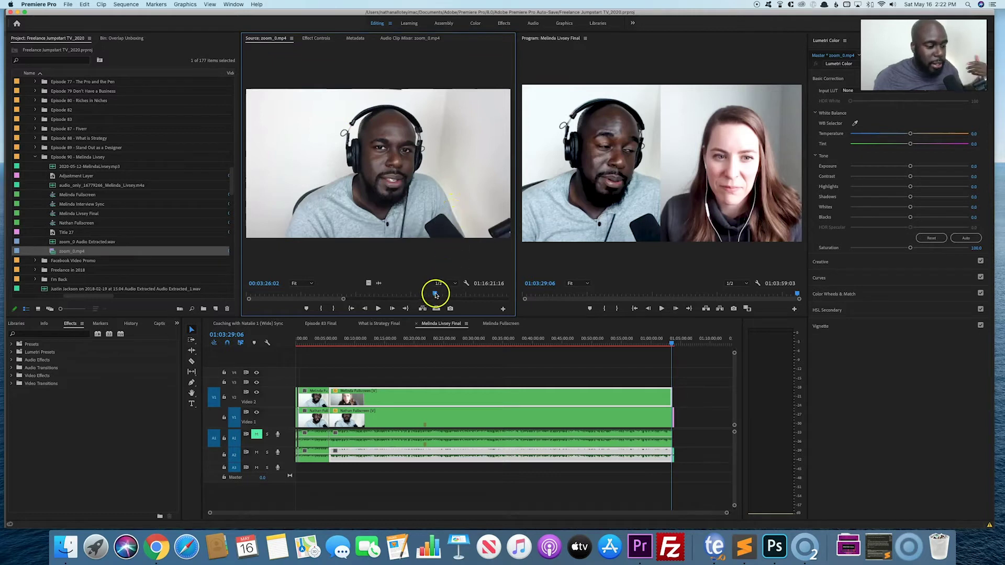
# Leave the Premiere edit for the guide-divided blank Photoshop document.
pyautogui.moveTo(435, 294); pyautogui.dragTo(434, 296)
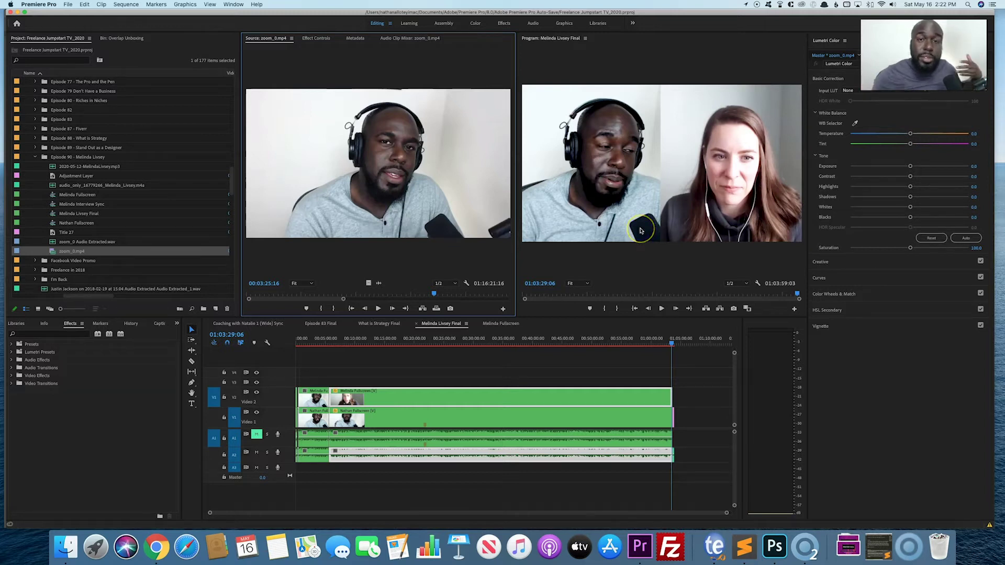
pyautogui.click(774, 547)
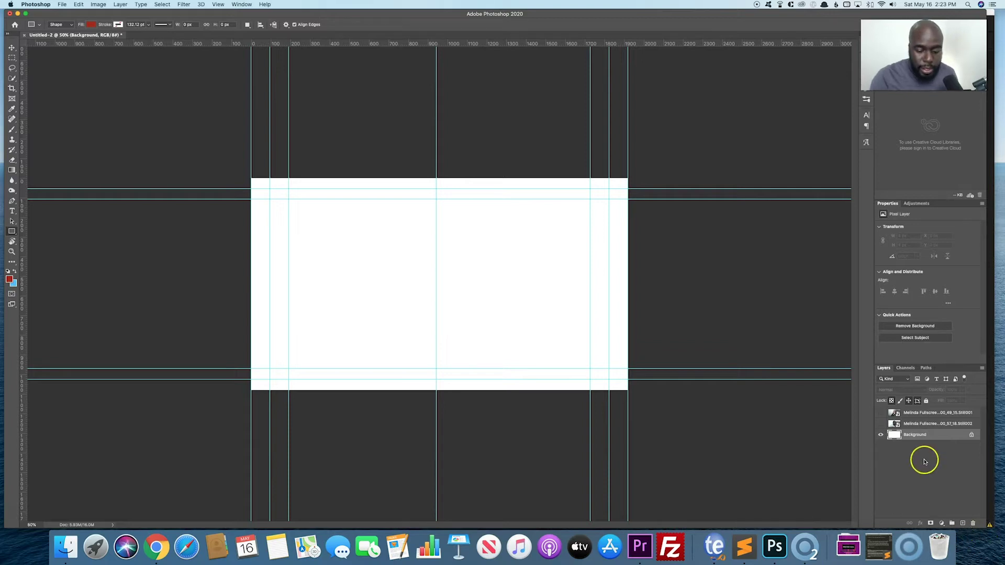
# Make the host's still visible and drag it left toward the canvas's left half.
pyautogui.click(882, 424)
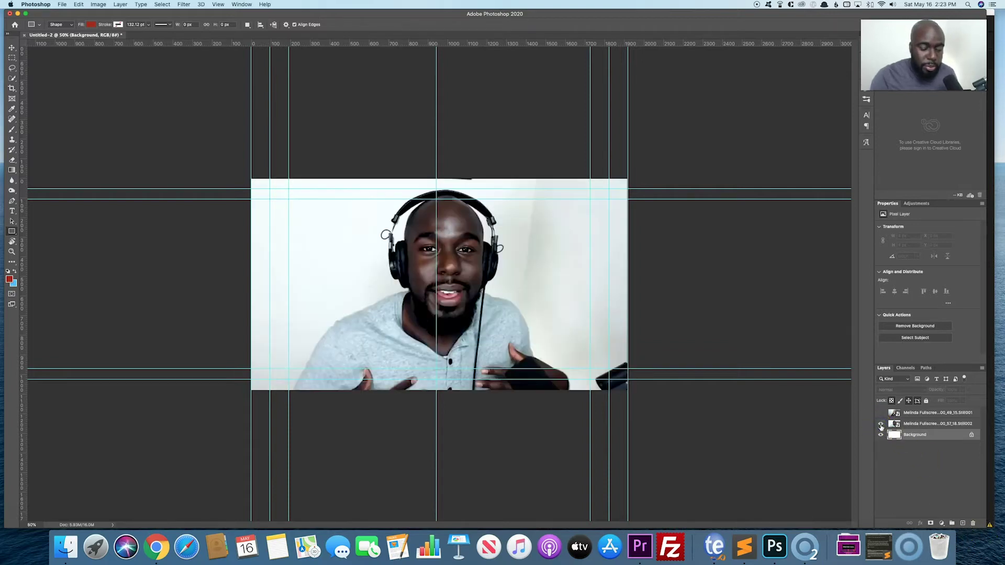
pyautogui.click(882, 413)
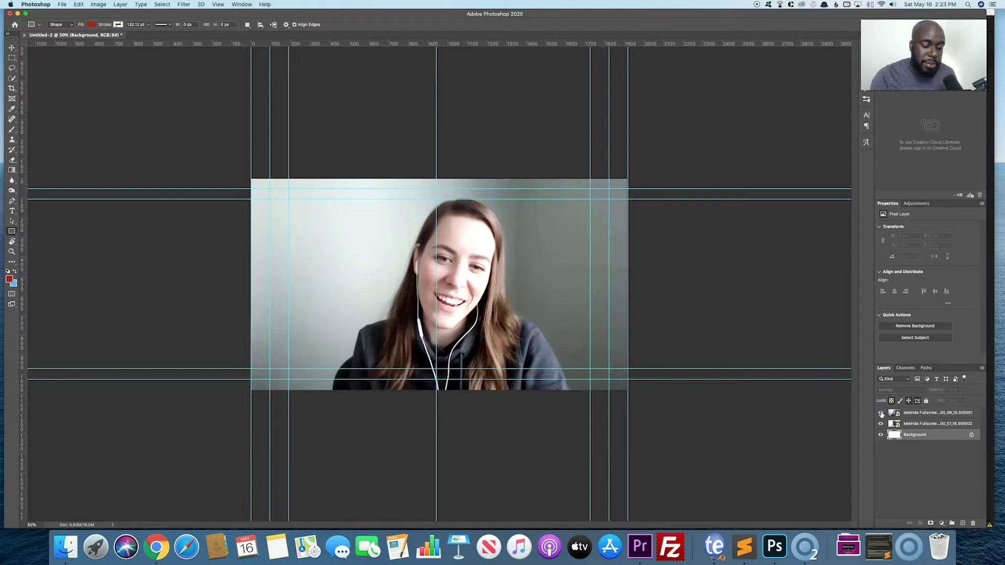
pyautogui.click(881, 413)
pyautogui.press('v')
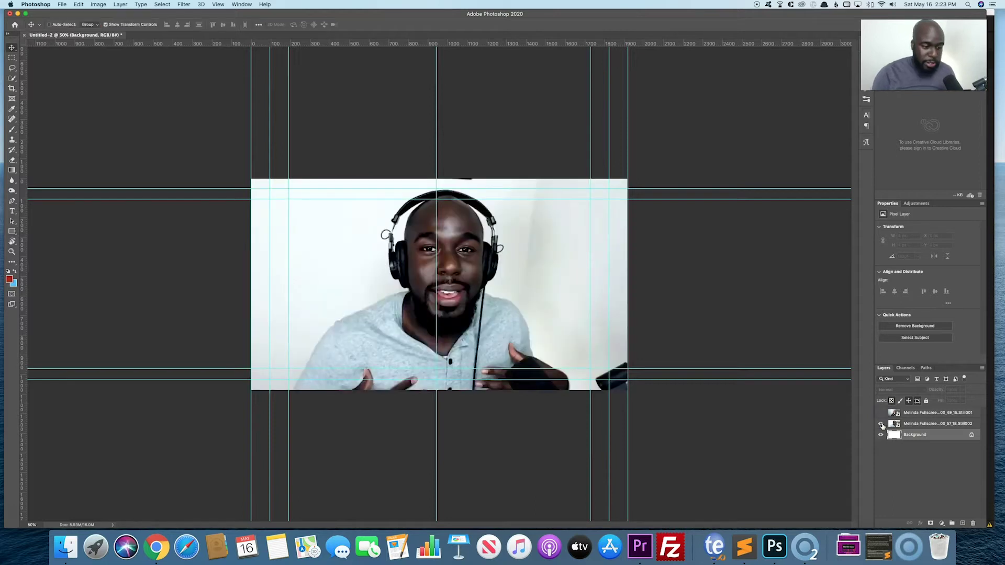
pyautogui.click(895, 423)
pyautogui.moveTo(500, 247); pyautogui.dragTo(404, 247)
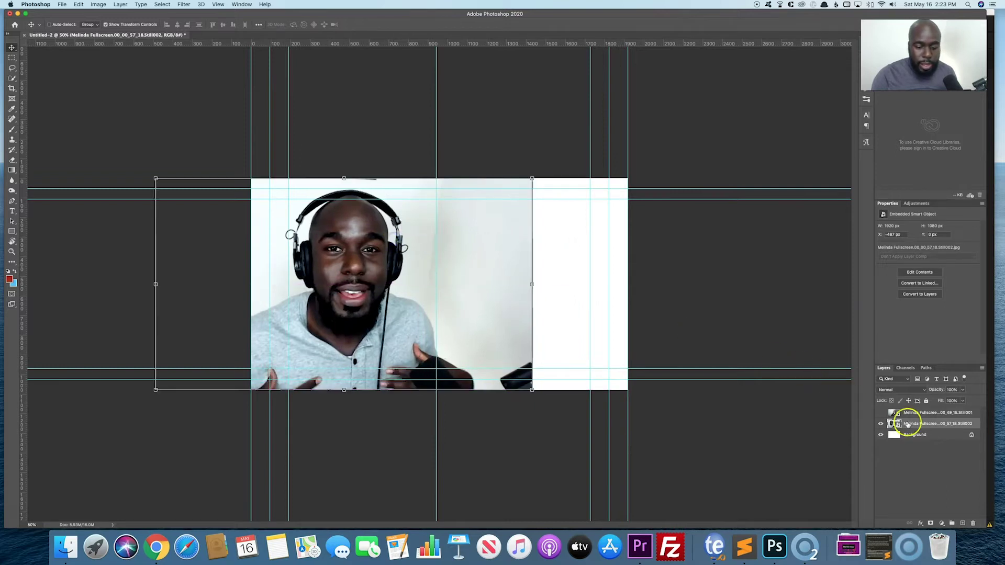
# Show the guest's still and reposition it, sliding it right and then back over the canvas.
pyautogui.click(881, 413)
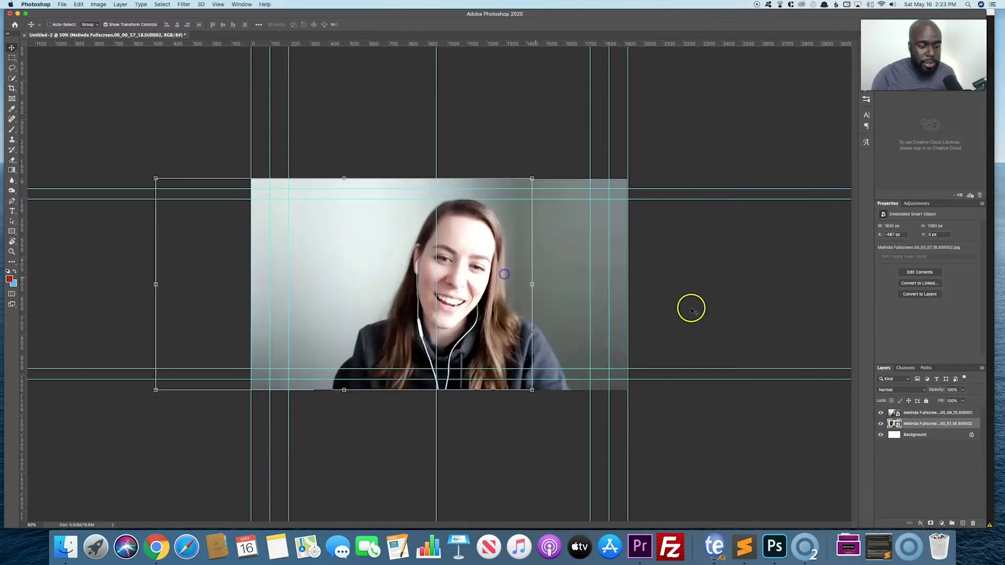
pyautogui.click(927, 413)
pyautogui.moveTo(565, 270); pyautogui.dragTo(633, 269)
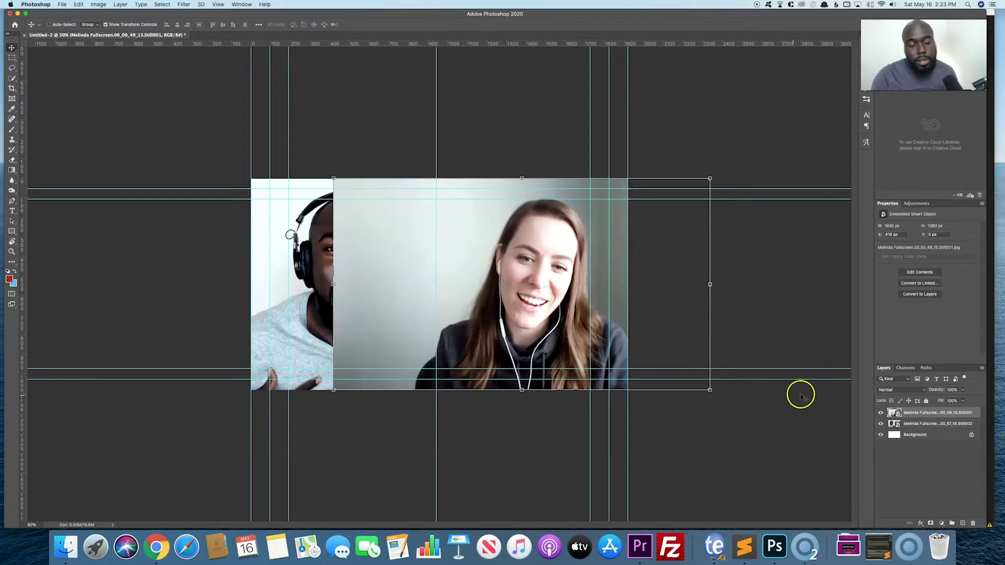
pyautogui.moveTo(561, 278); pyautogui.dragTo(475, 281)
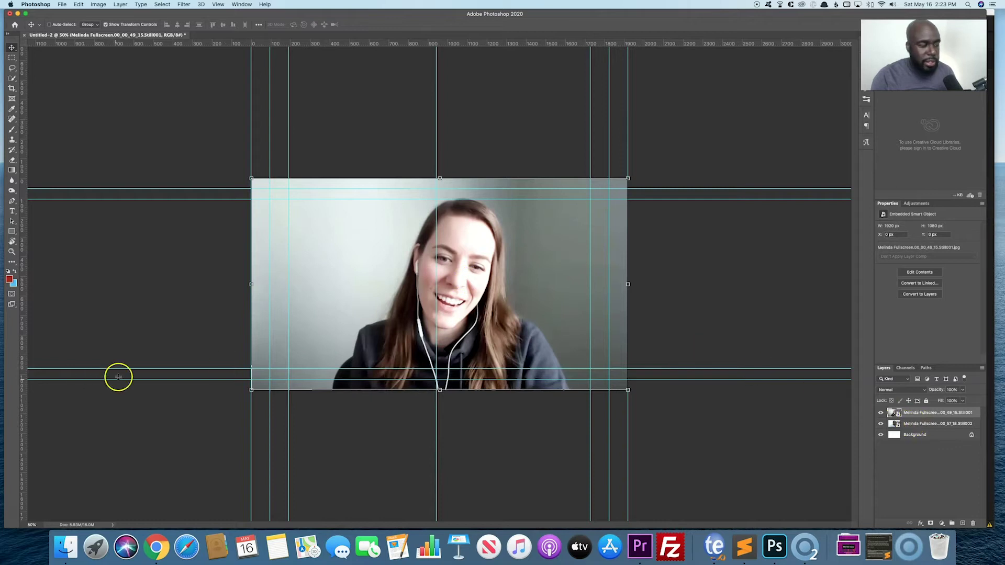
pyautogui.click(12, 232)
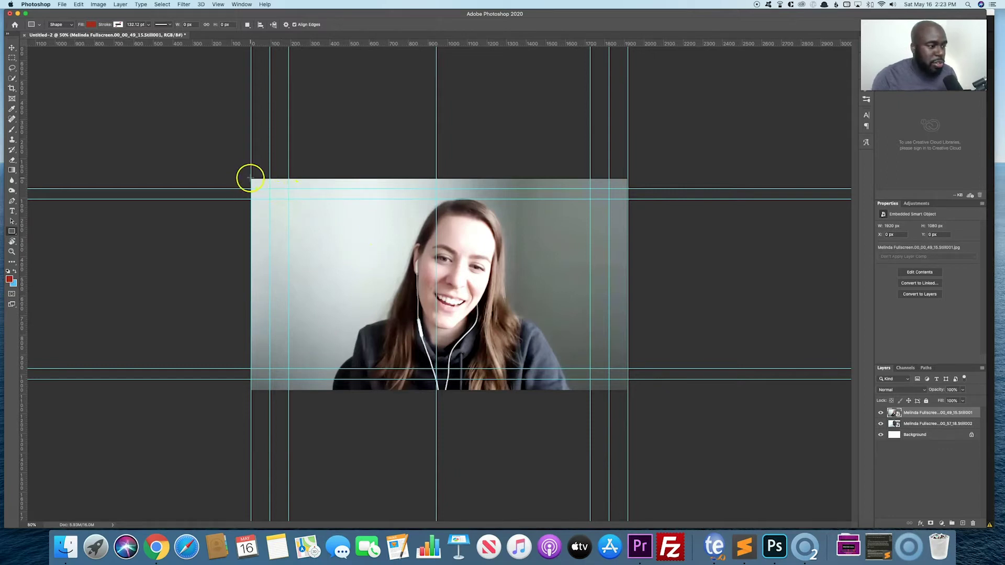
# Draw one rectangle over the canvas's left half and another over its right half.
pyautogui.moveTo(251, 179); pyautogui.dragTo(436, 390)
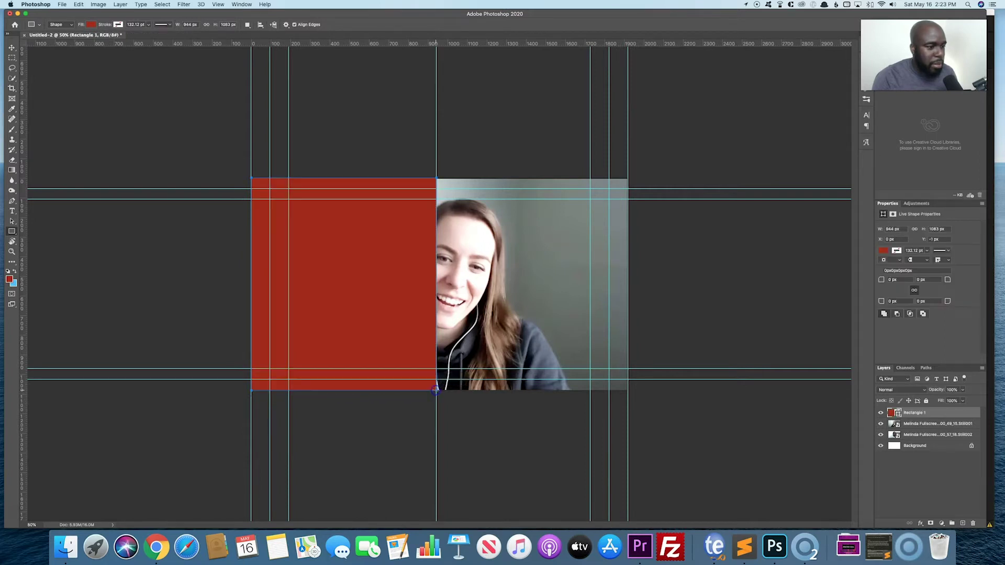
pyautogui.click(14, 272)
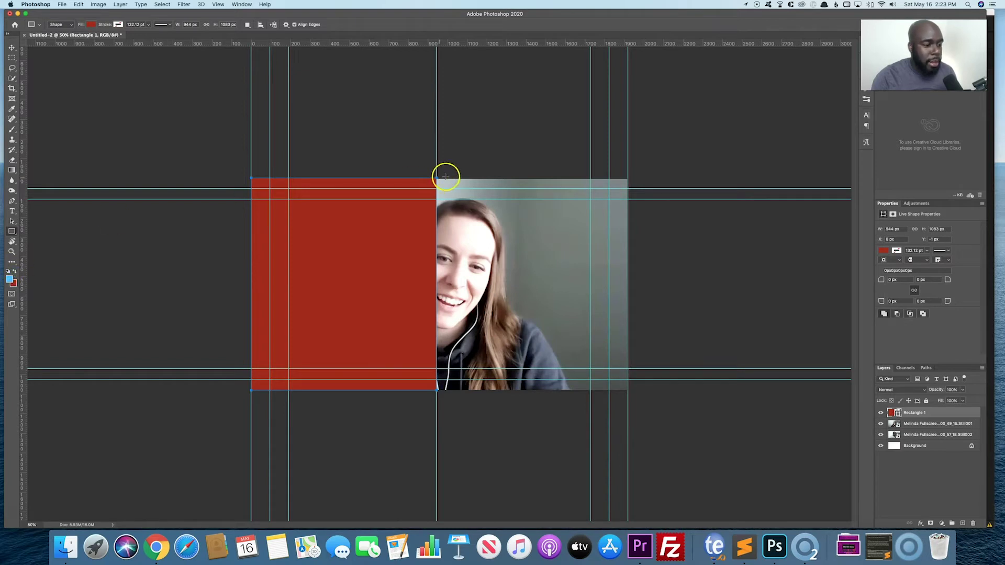
pyautogui.moveTo(628, 179); pyautogui.dragTo(436, 391)
# Change Rectangle 2's fill colour to green.
pyautogui.doubleClick(898, 413)
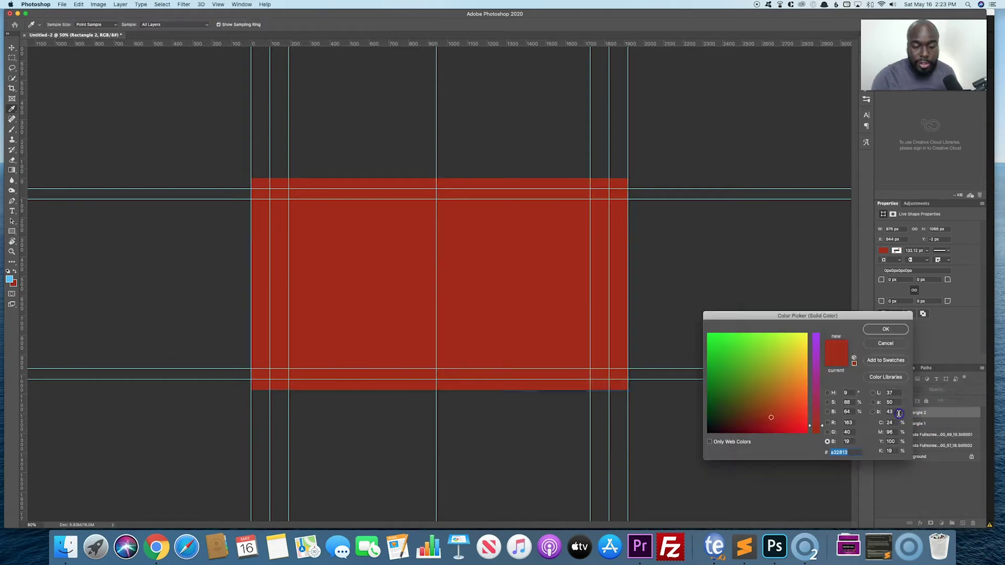
pyautogui.moveTo(789, 395); pyautogui.dragTo(720, 359)
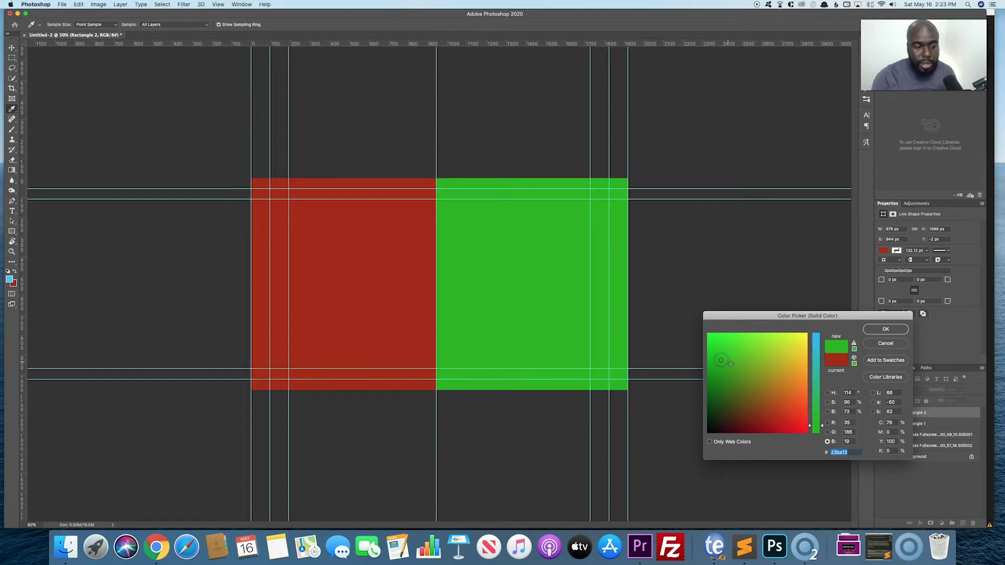
pyautogui.click(876, 333)
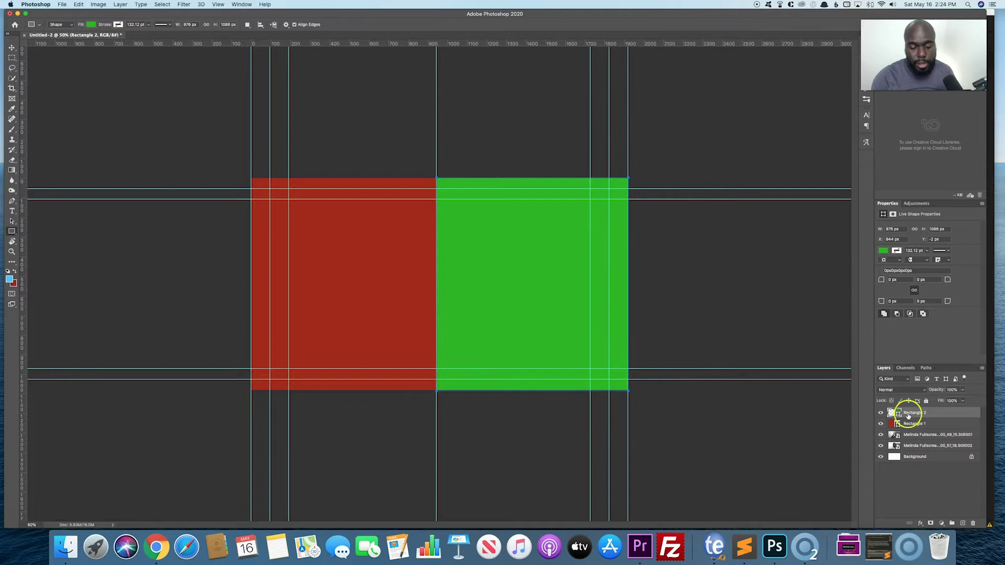
# Reorder the layers, clip the guest's photo to the green rectangle and shift it right.
pyautogui.moveTo(910, 425); pyautogui.dragTo(911, 447)
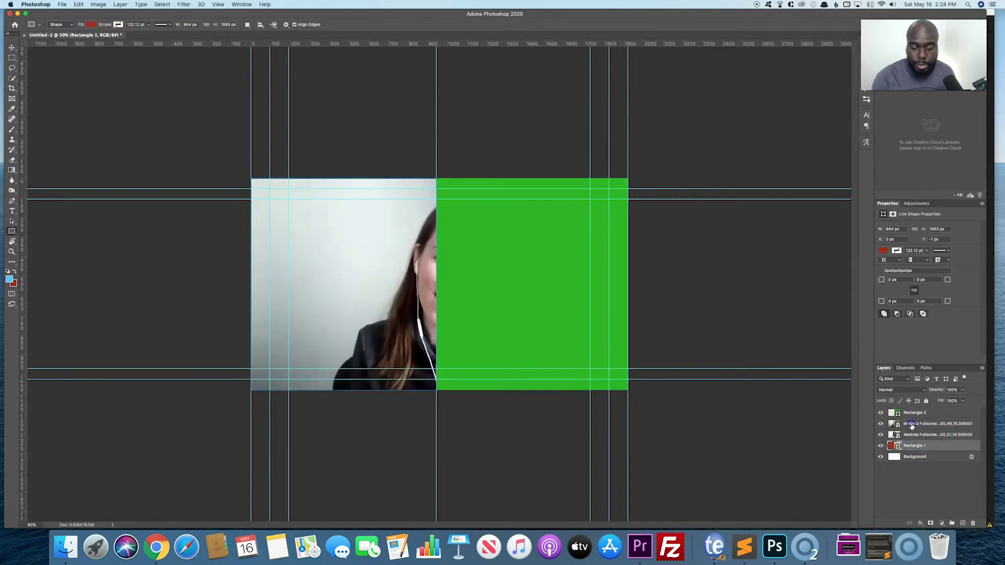
pyautogui.click(912, 425)
pyautogui.moveTo(915, 420); pyautogui.dragTo(915, 413)
pyautogui.rightClick(915, 415)
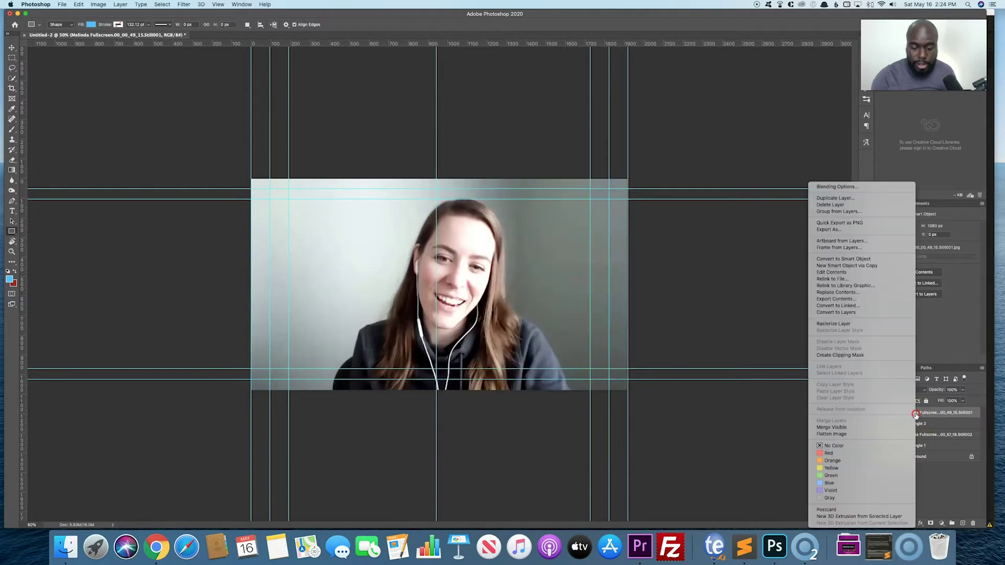
pyautogui.click(865, 355)
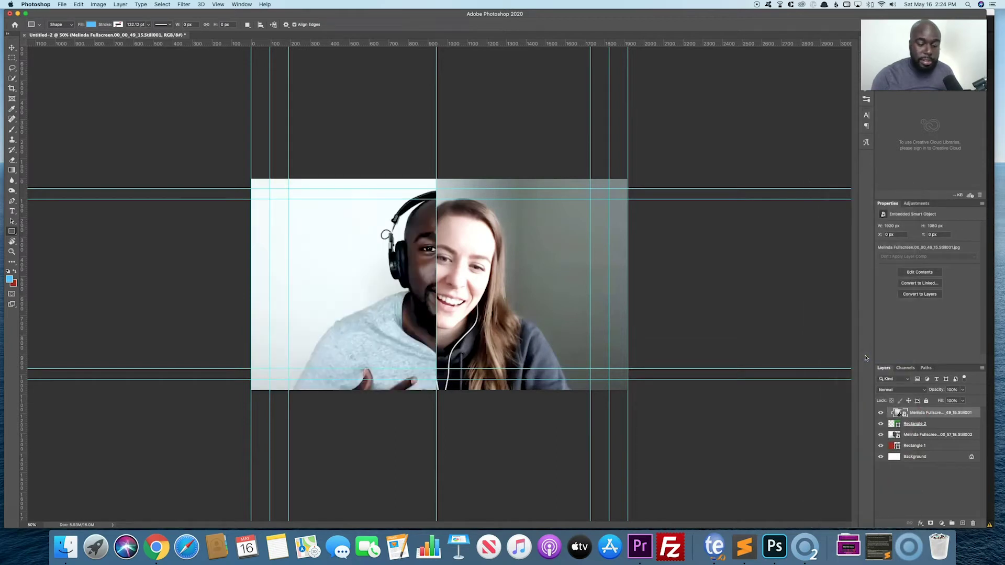
pyautogui.press('v')
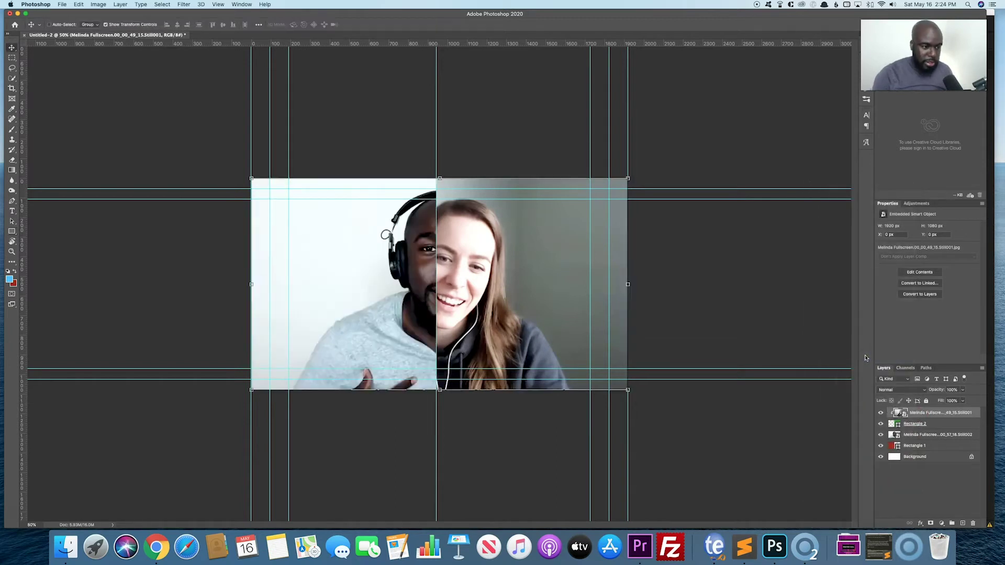
pyautogui.moveTo(520, 258); pyautogui.dragTo(596, 261)
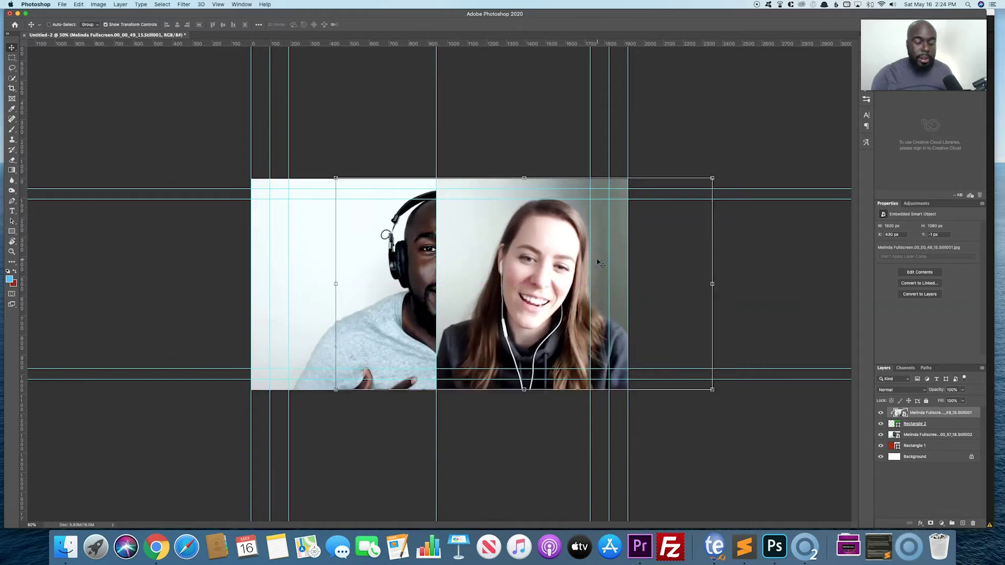
# Clip the host's photo to the red rectangle and centre him in the left frame.
pyautogui.rightClick(920, 435)
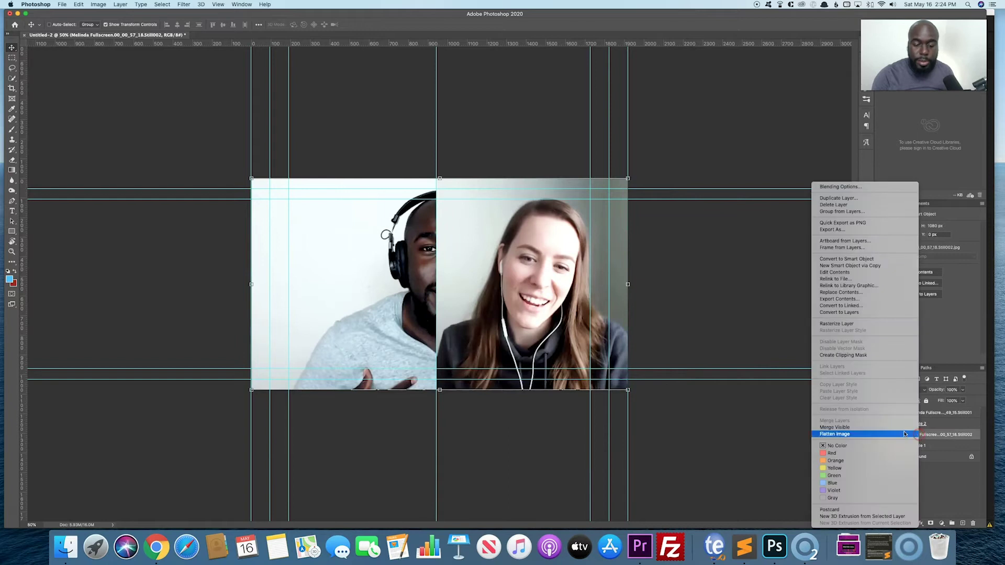
pyautogui.click(861, 358)
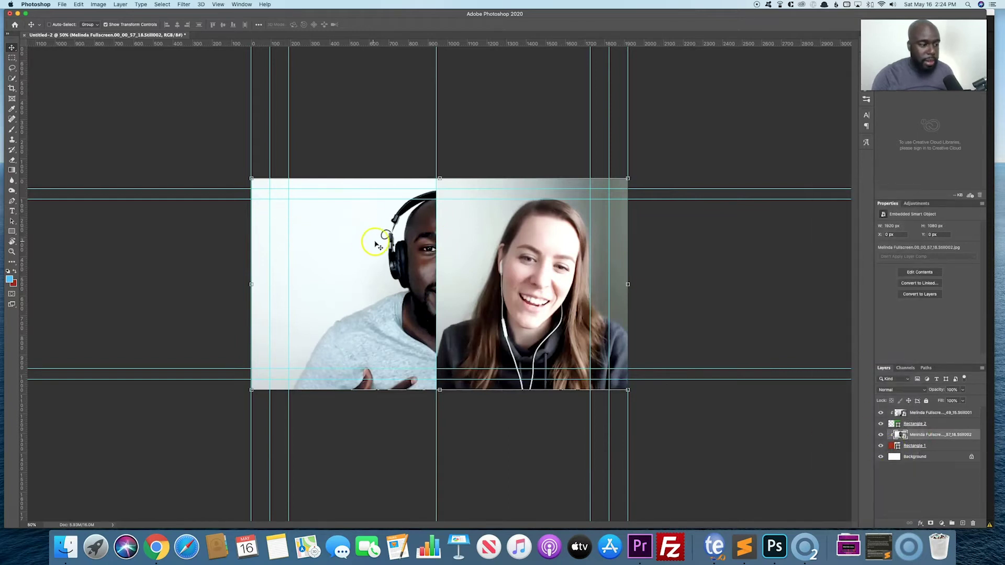
pyautogui.moveTo(377, 238); pyautogui.dragTo(283, 242)
# Toggle the guest photo and green rectangle visibility to check the split, leaving both shown.
pyautogui.click(881, 413)
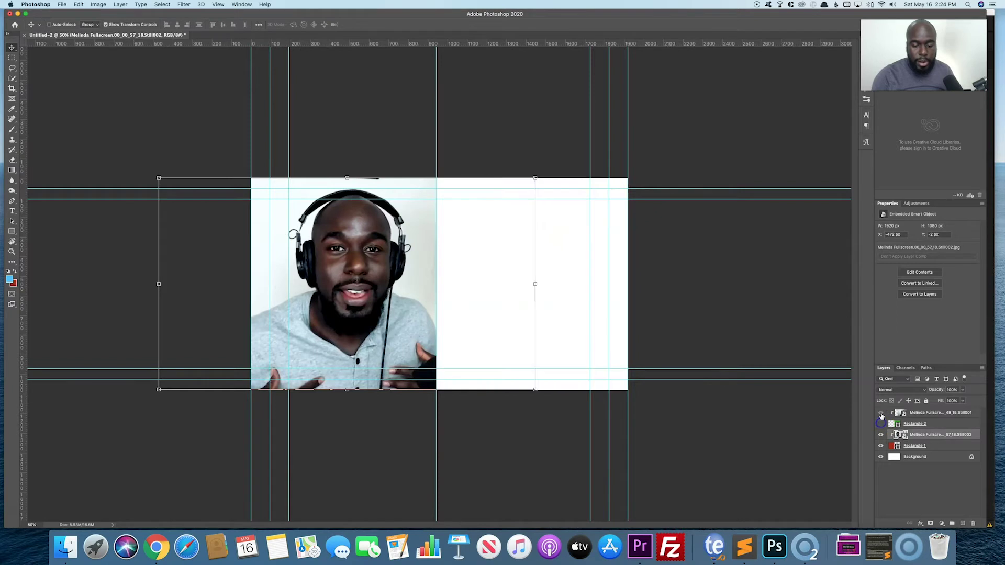
pyautogui.click(881, 413)
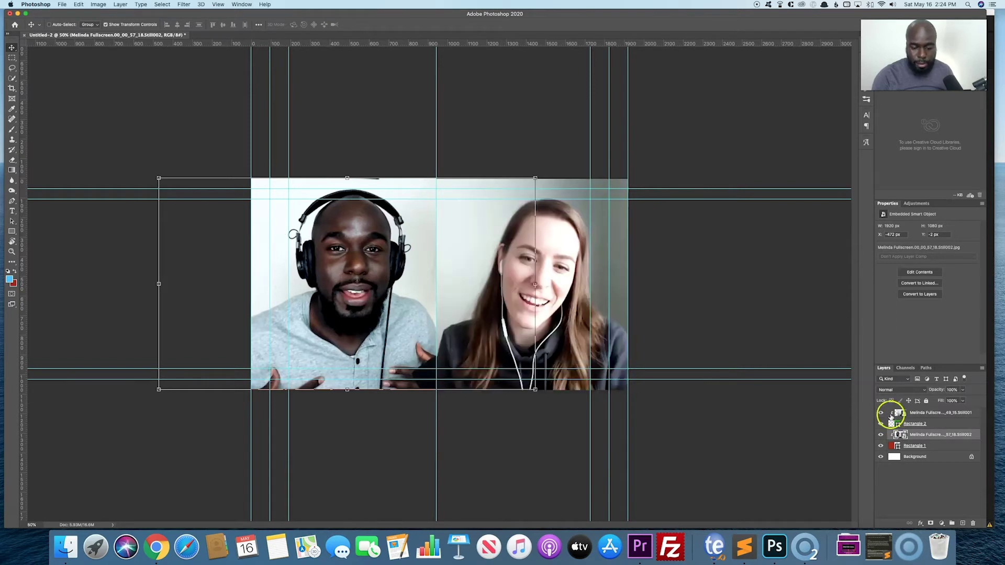
pyautogui.click(881, 413)
pyautogui.click(881, 423)
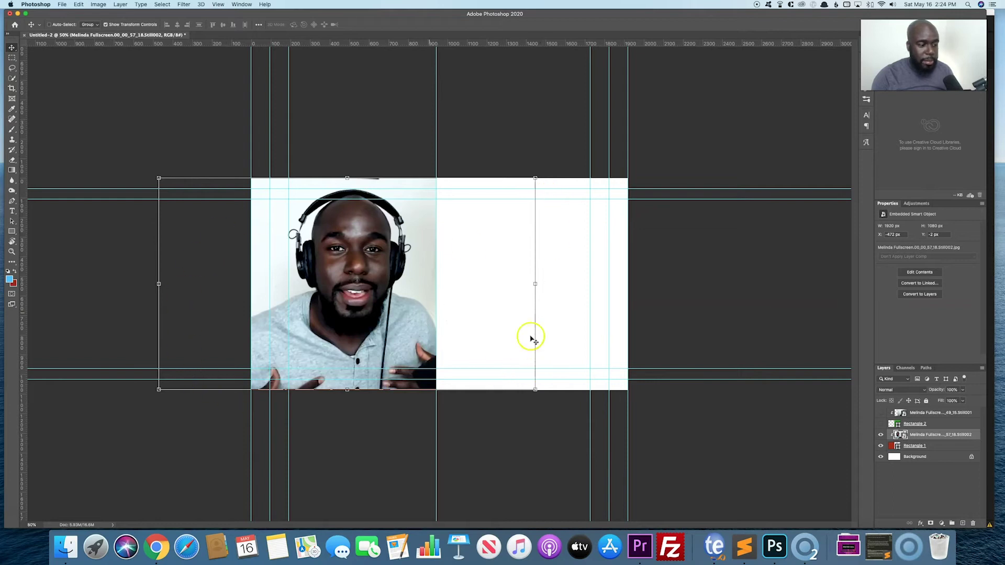
pyautogui.click(881, 423)
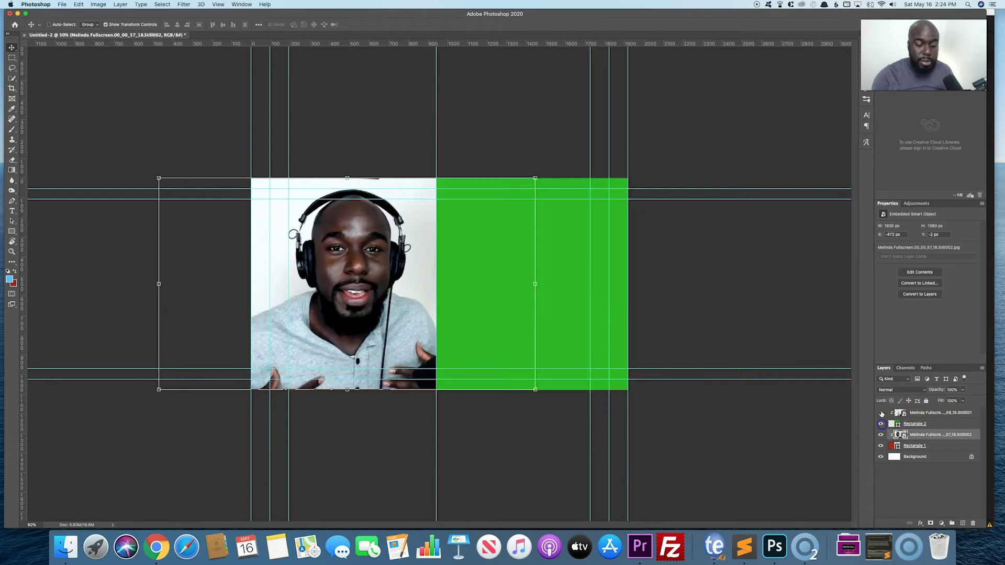
pyautogui.click(881, 413)
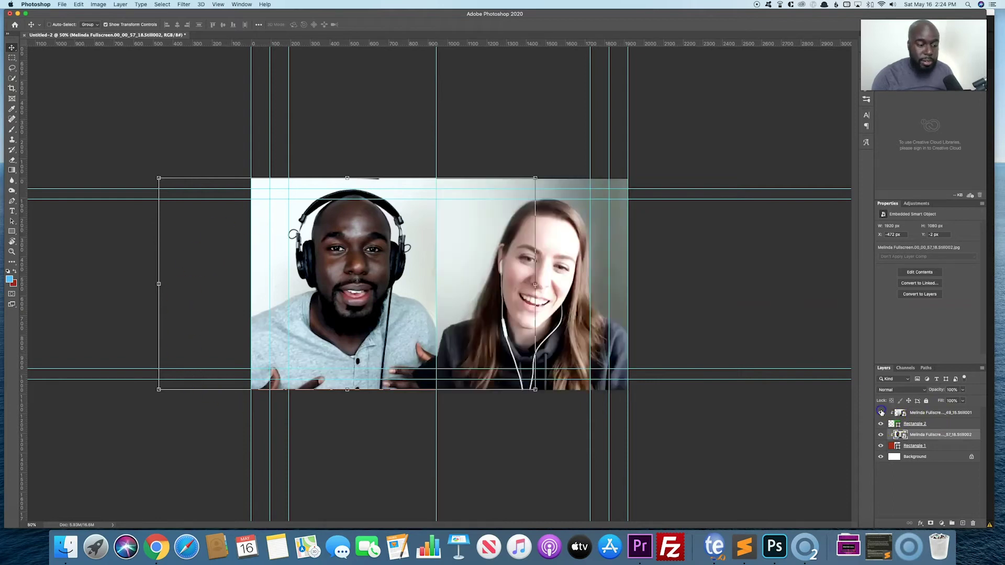
pyautogui.click(12, 58)
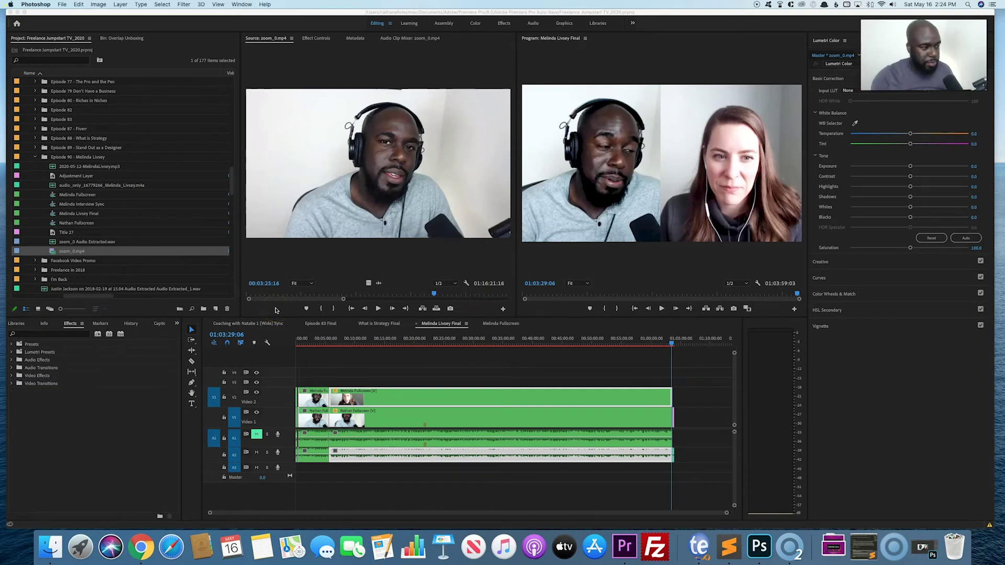
# Create a new sequence named 'Split Screen'.
pyautogui.click(216, 309)
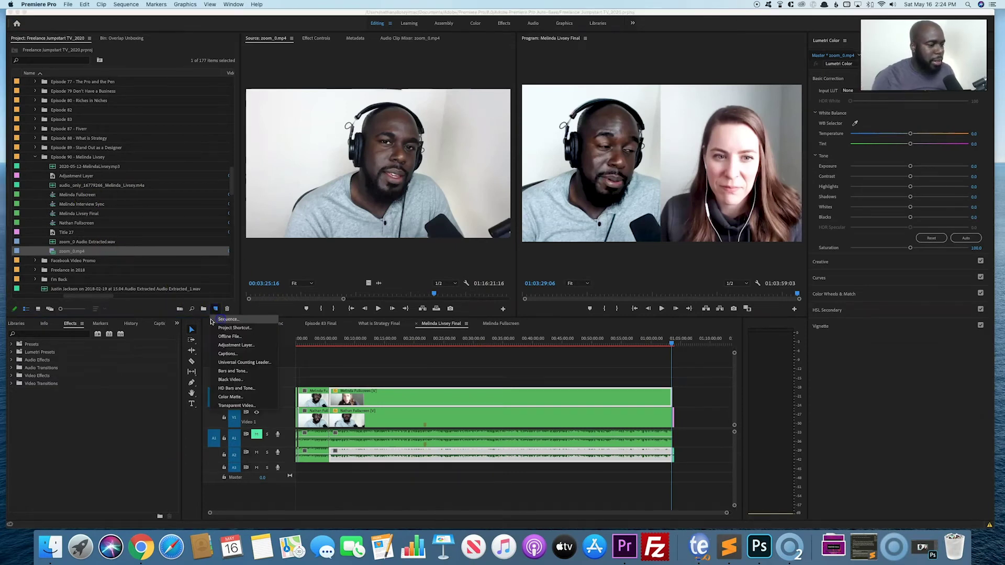
pyautogui.click(214, 320)
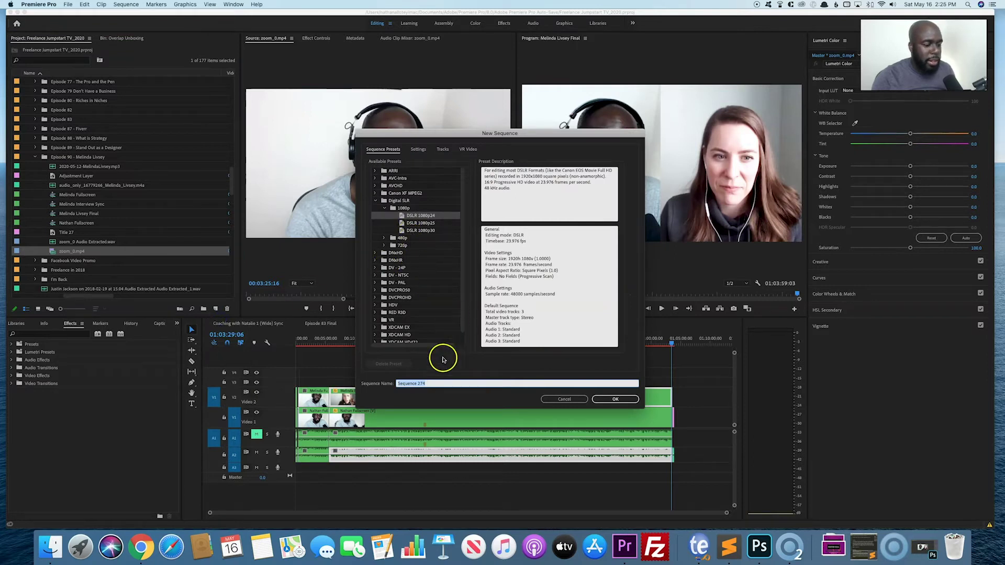
pyautogui.write('Split Screen')
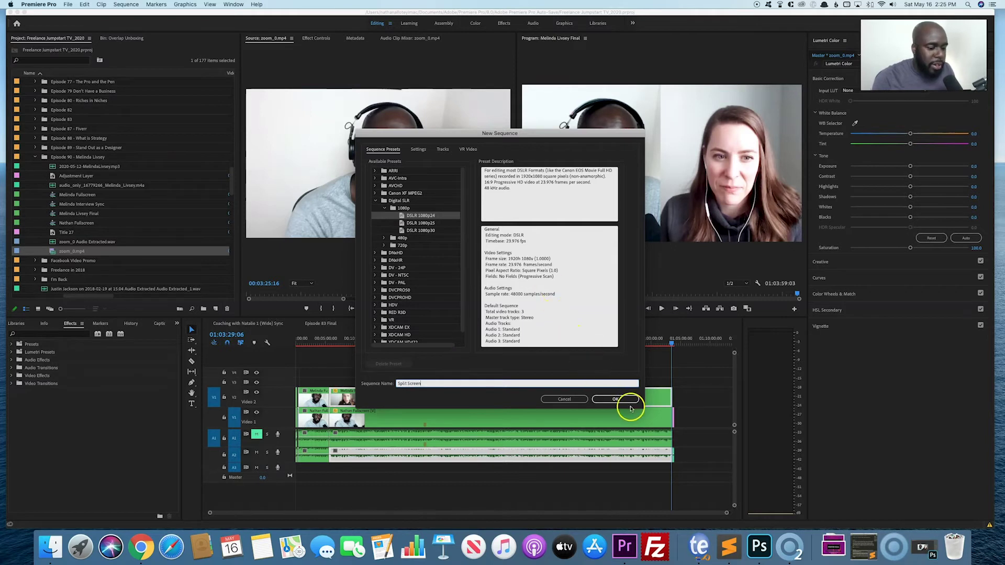
pyautogui.click(615, 399)
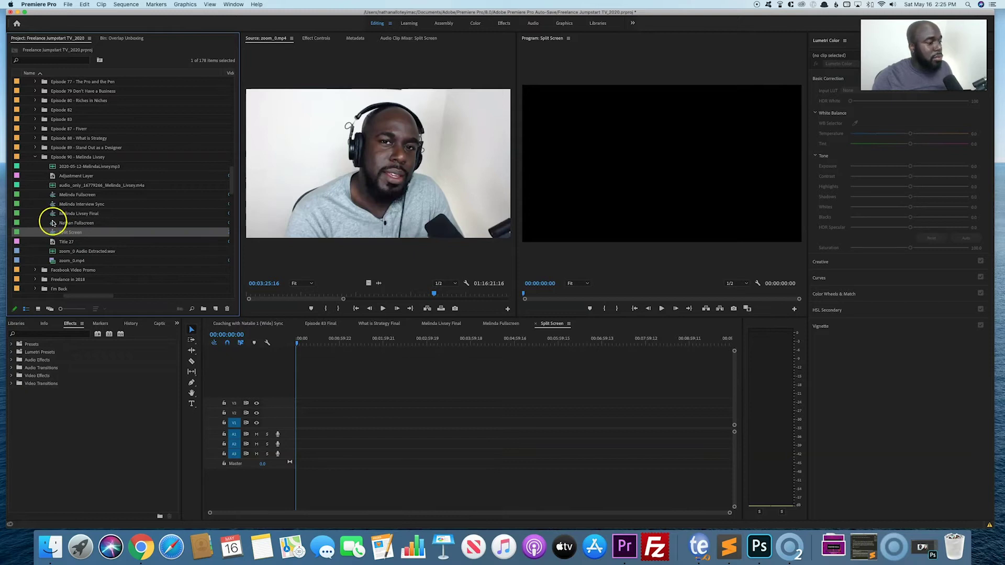
# Put Nathan Fullscreen on V1, keep the existing sequence settings, and scale it to fill the frame.
pyautogui.click(52, 224)
pyautogui.moveTo(53, 225); pyautogui.dragTo(296, 436)
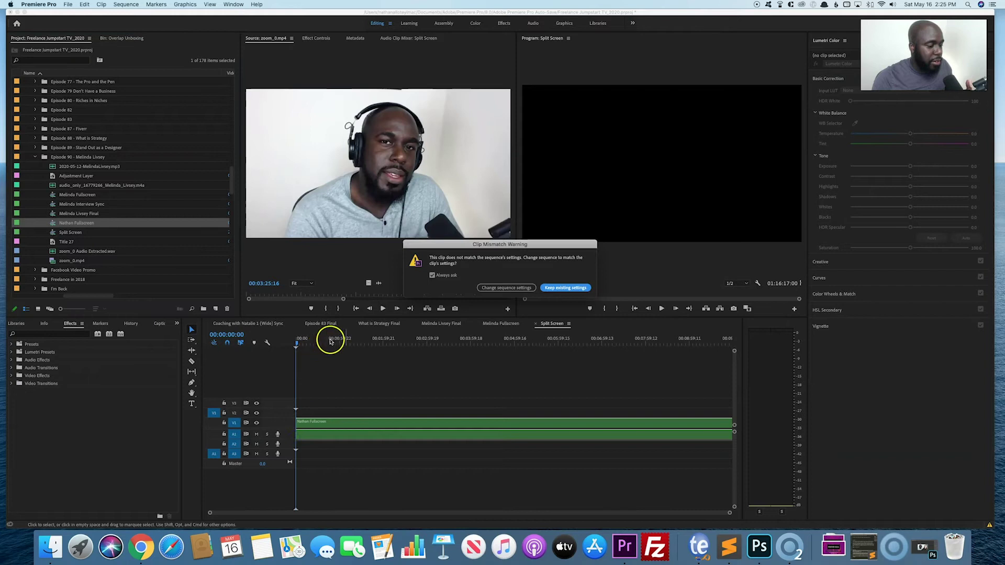
pyautogui.click(530, 291)
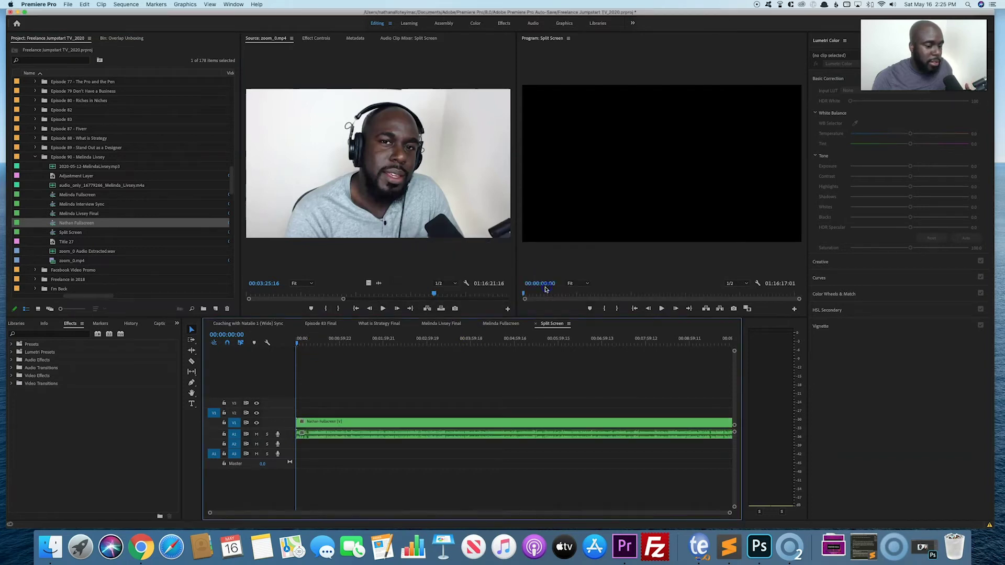
pyautogui.click(318, 341)
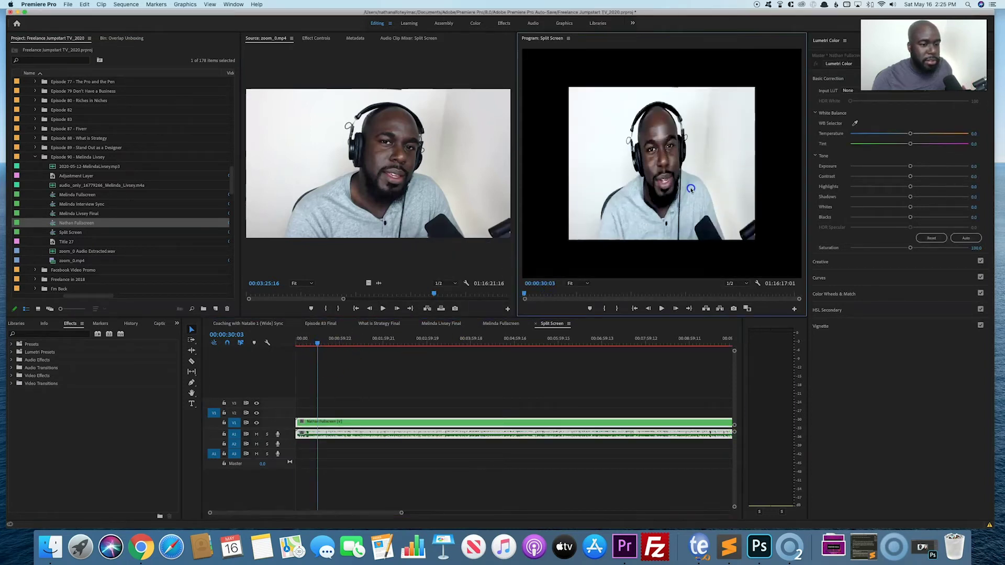
pyautogui.moveTo(662, 215); pyautogui.dragTo(660, 242)
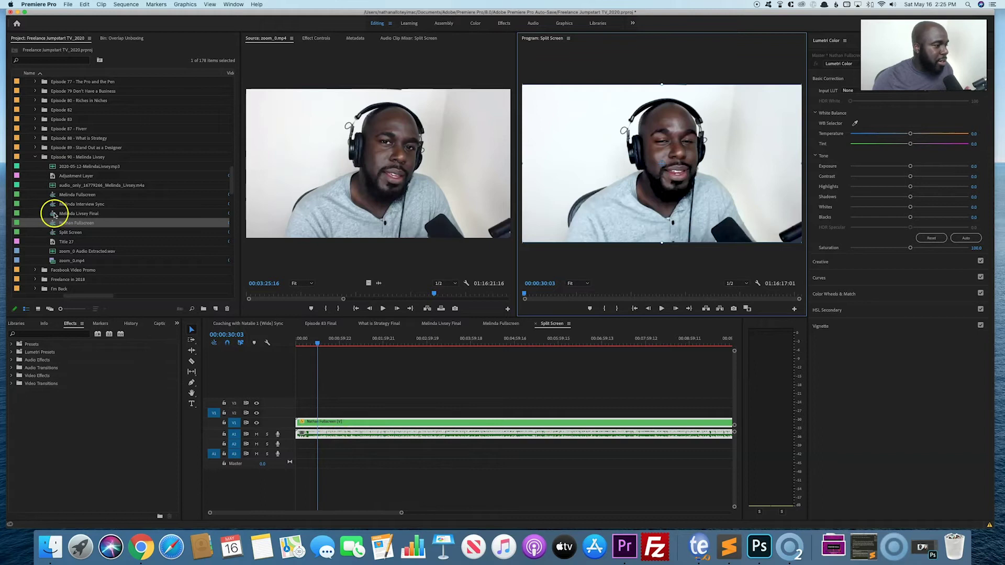
# Place Melinda Fullscreen on V2 above the host clip and lock track V1.
pyautogui.moveTo(53, 195); pyautogui.dragTo(298, 452)
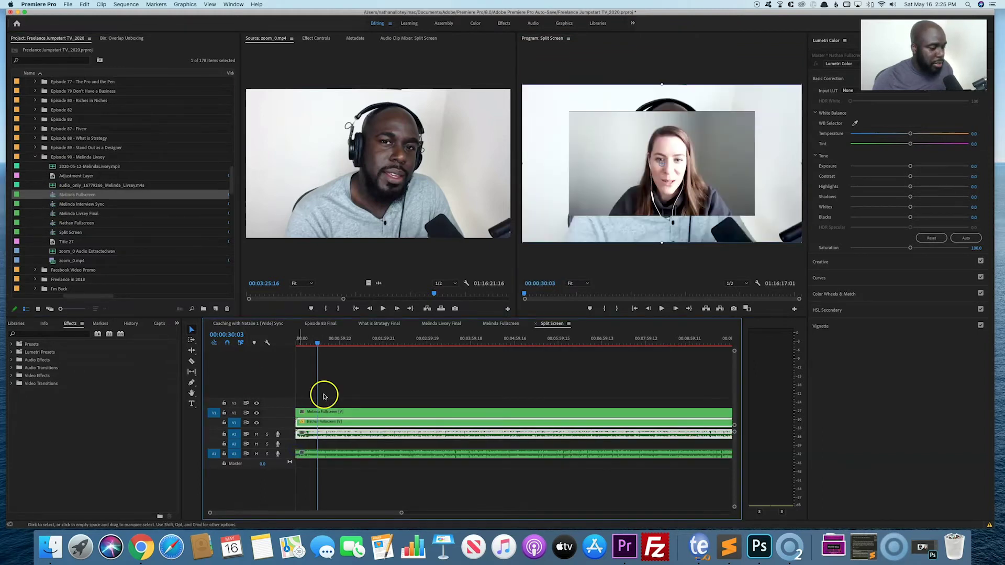
pyautogui.click(661, 163)
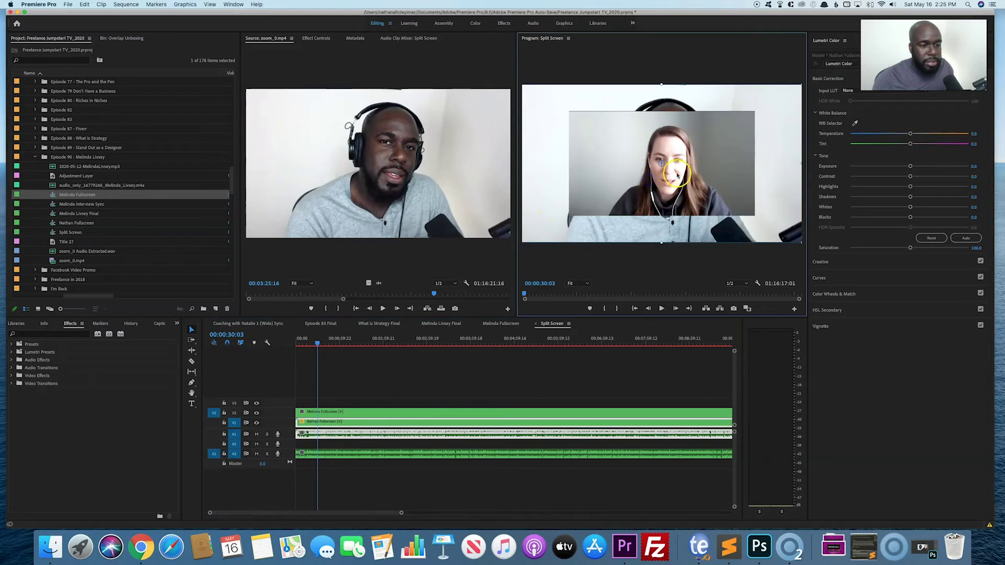
pyautogui.click(226, 426)
pyautogui.click(328, 416)
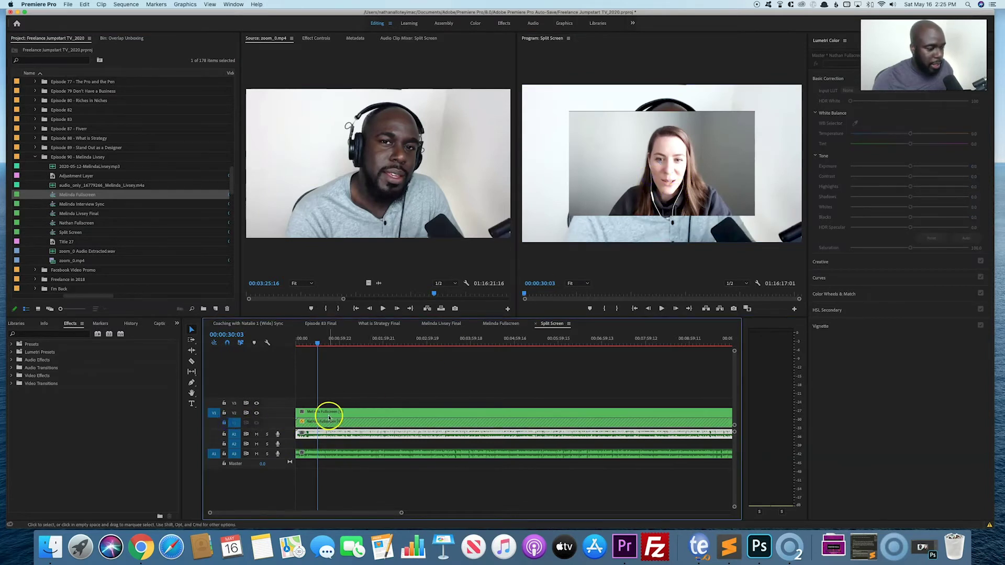
# Enlarge Melinda's picture to fill the frame and nudge it slightly right.
pyautogui.click(710, 145)
pyautogui.click(667, 199)
pyautogui.moveTo(662, 215); pyautogui.dragTo(663, 241)
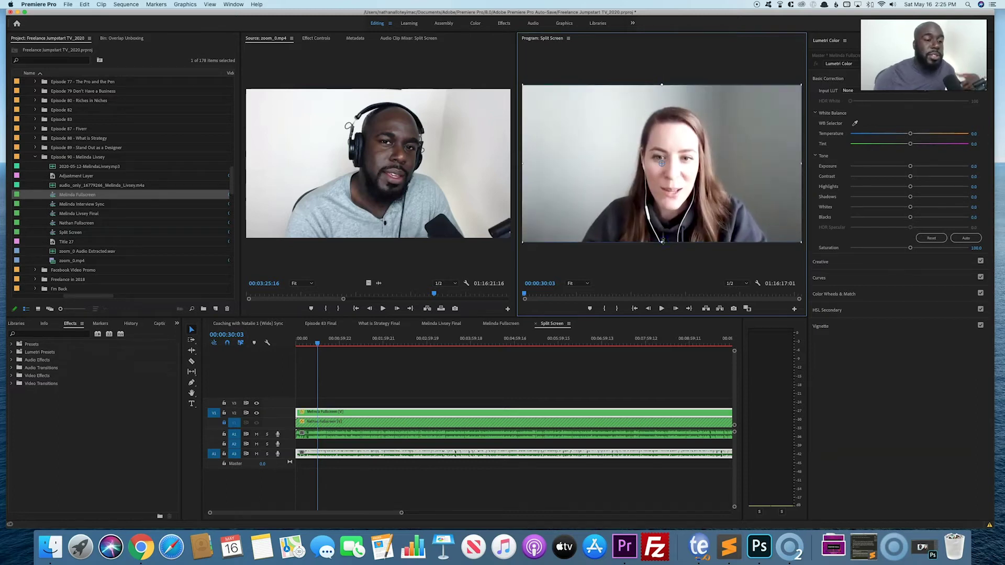
pyautogui.moveTo(679, 140); pyautogui.dragTo(658, 139)
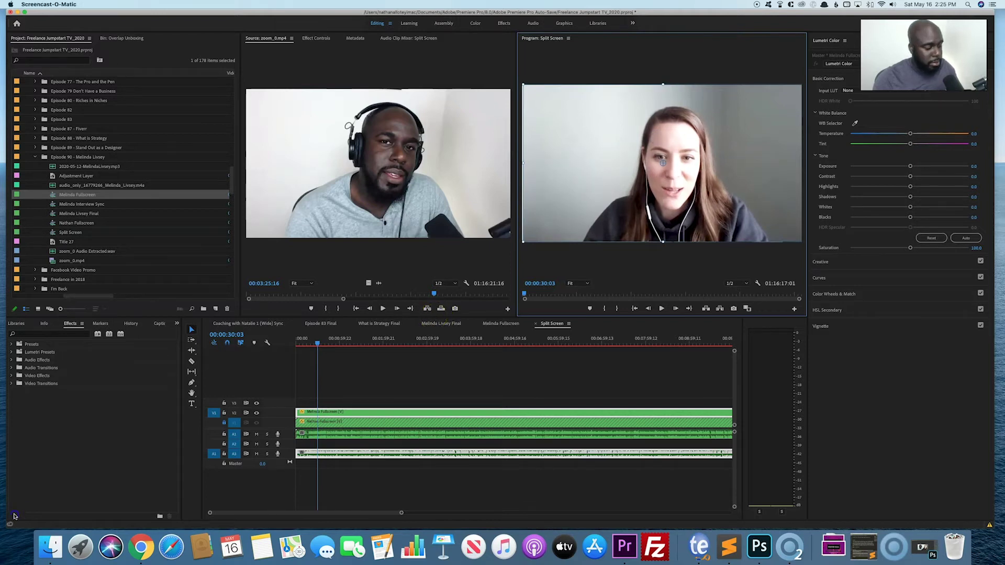
# Open Effect Controls for Melinda Fullscreen and enlarge the video tracks, keeping V1 locked.
pyautogui.hotkey('shift', '3')
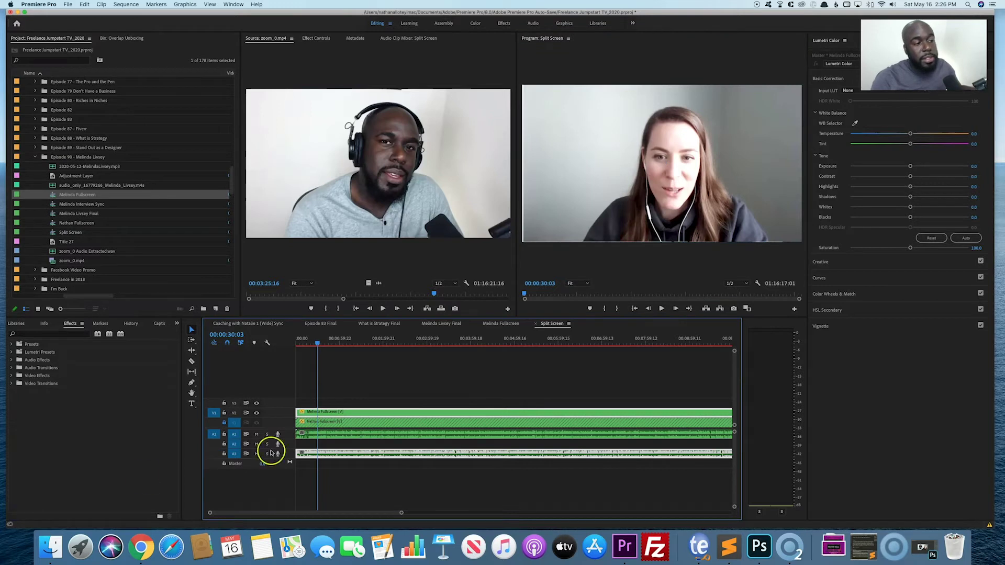
pyautogui.click(323, 40)
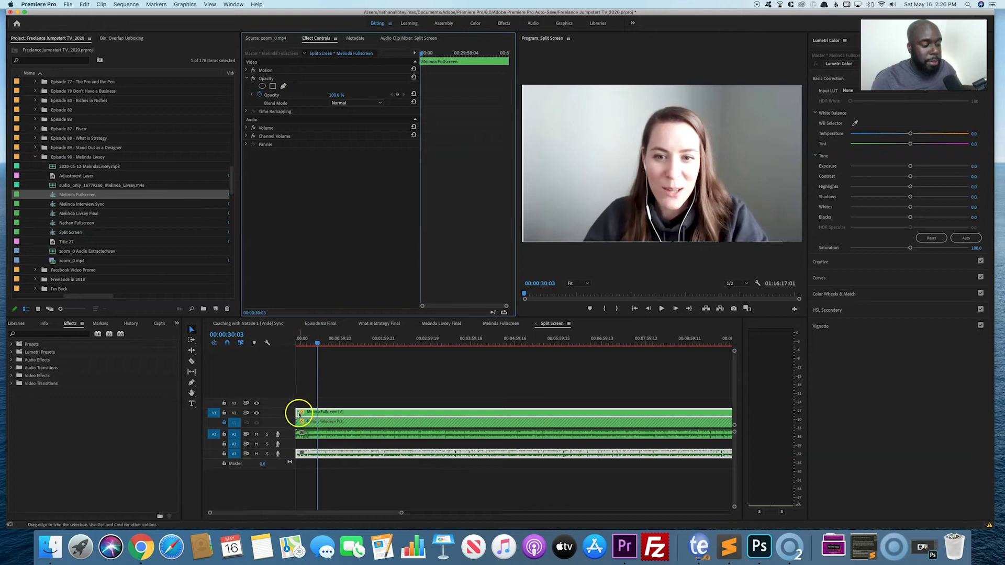
pyautogui.scroll(3, 280, 414)
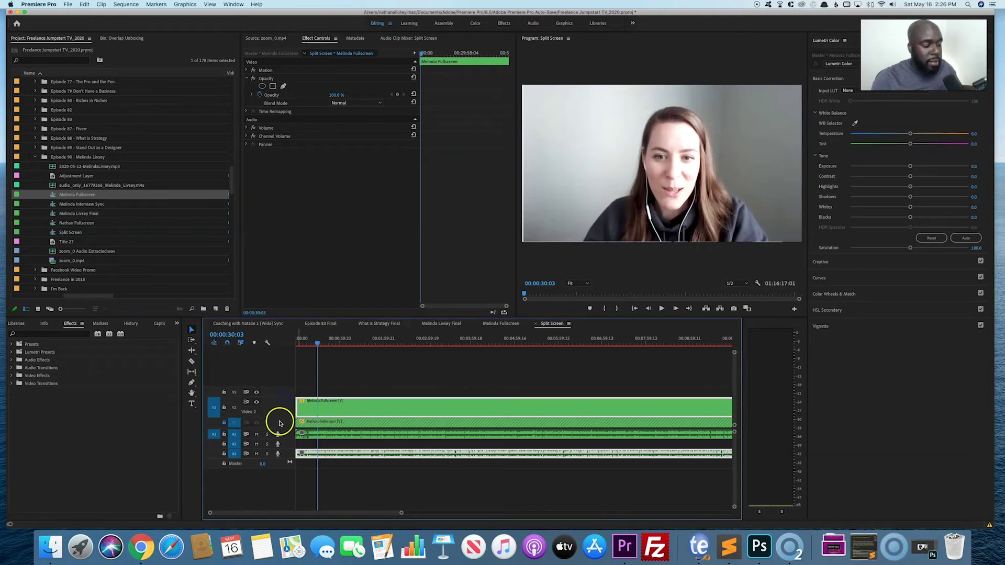
pyautogui.scroll(2, 279, 420)
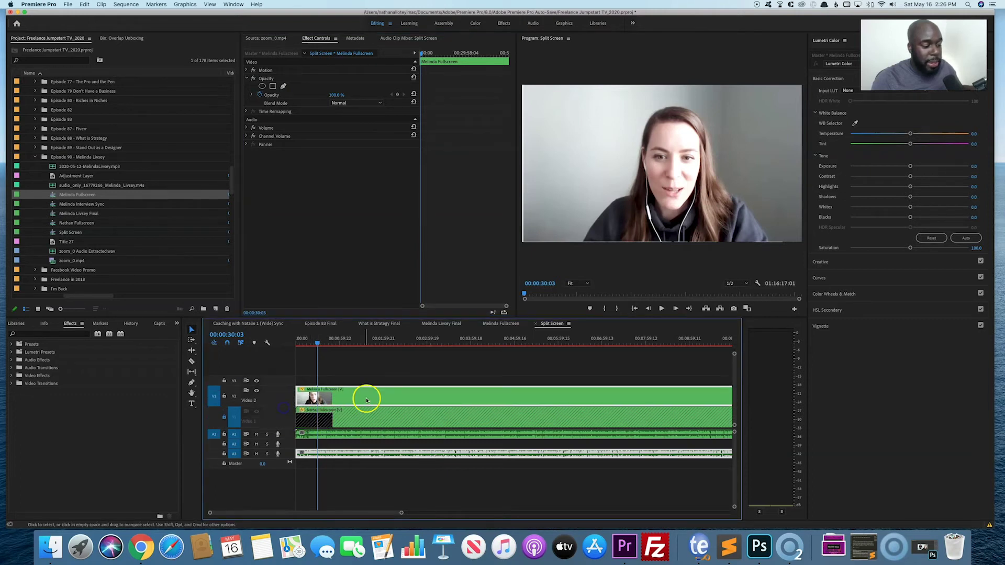
pyautogui.click(225, 418)
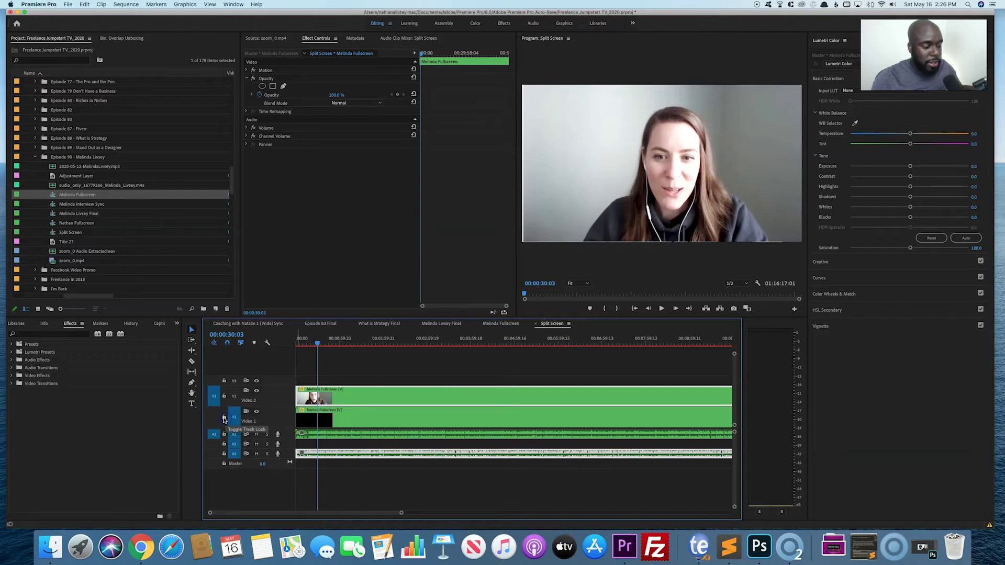
pyautogui.click(225, 418)
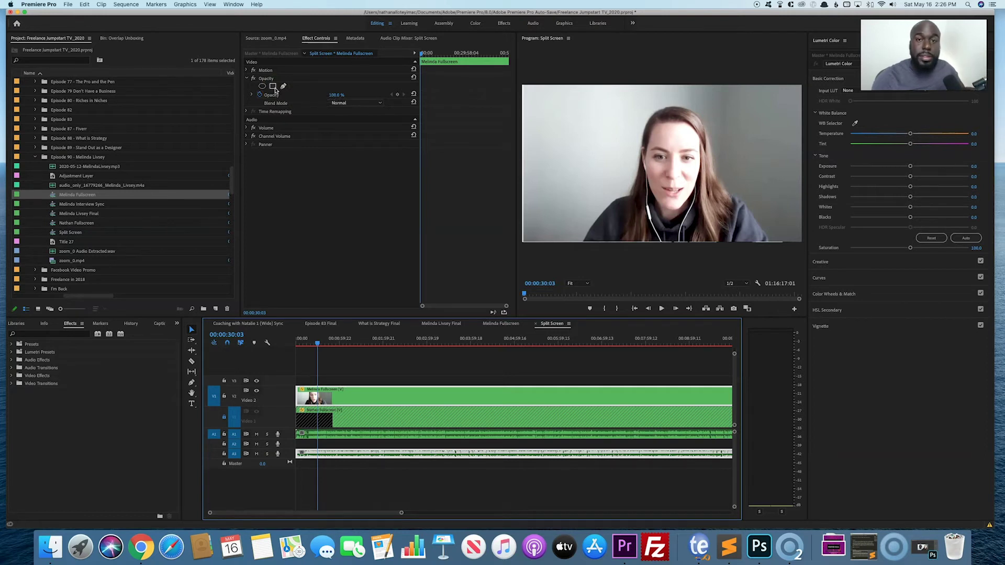
# Try the ellipse and free draw bezier mask tools under Opacity, placing points on the guest.
pyautogui.click(263, 88)
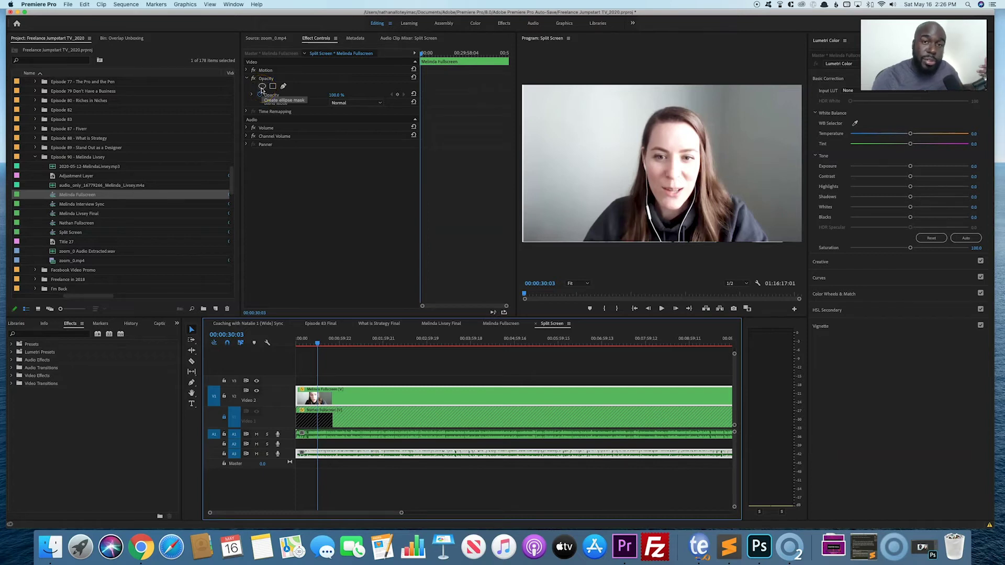
pyautogui.click(284, 87)
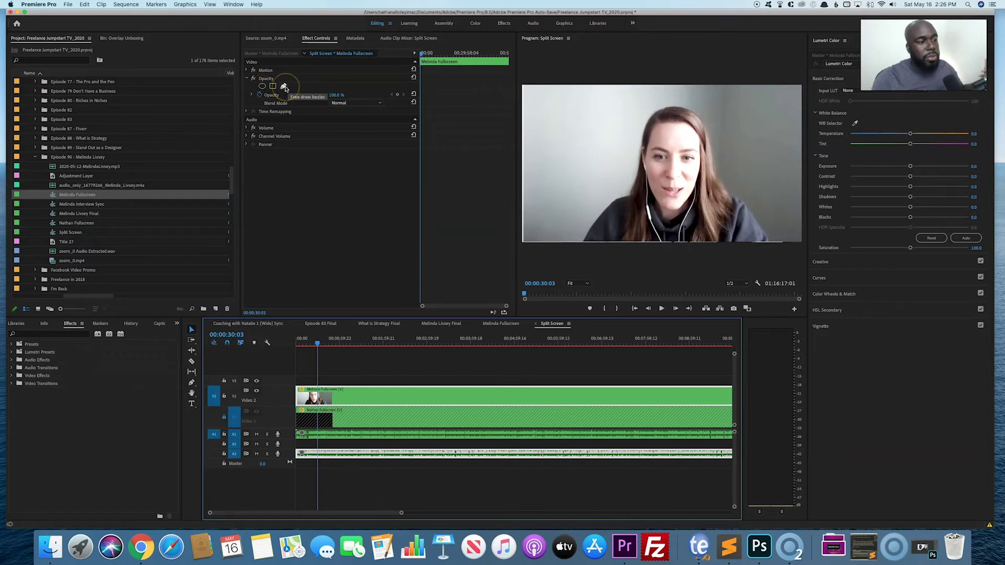
pyautogui.click(546, 92)
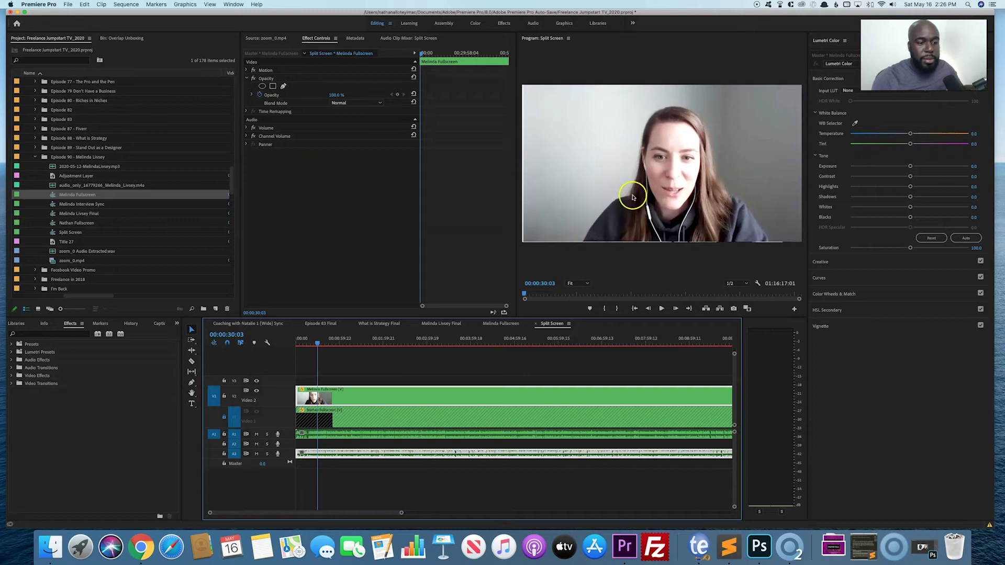
pyautogui.click(628, 144)
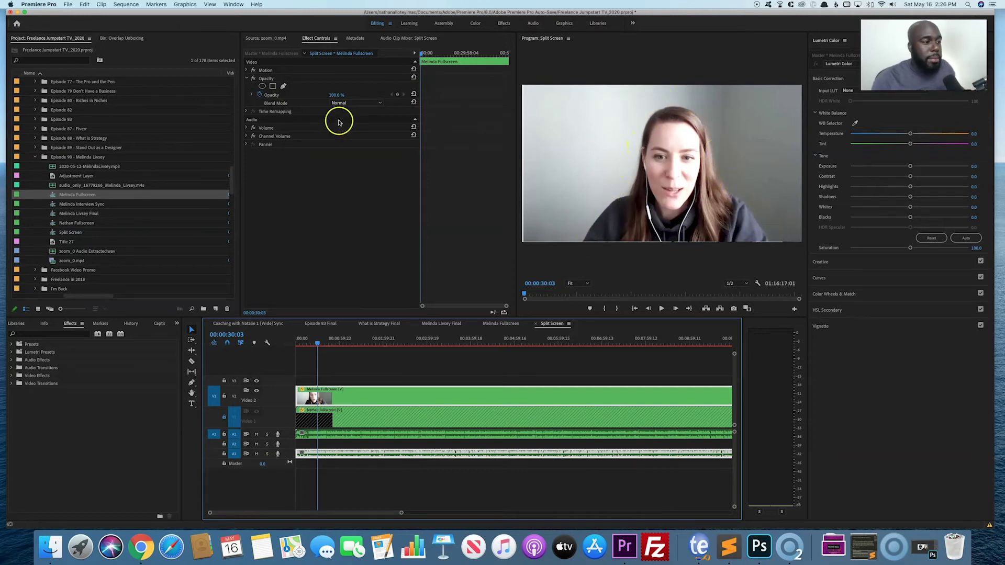
# Add a four-point mask to the guest clip and drag its corners to cover the frame's right side.
pyautogui.click(273, 86)
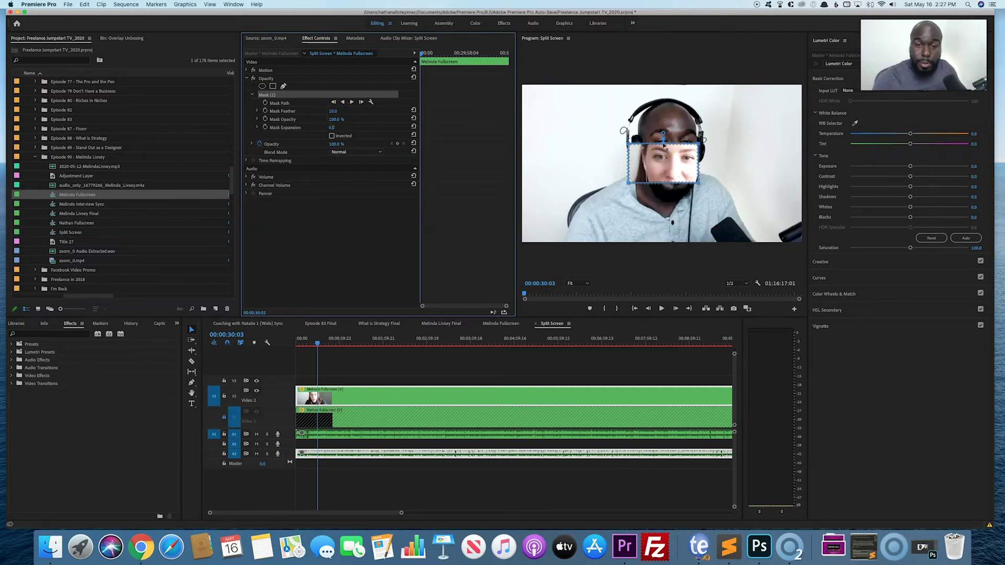
pyautogui.click(663, 144)
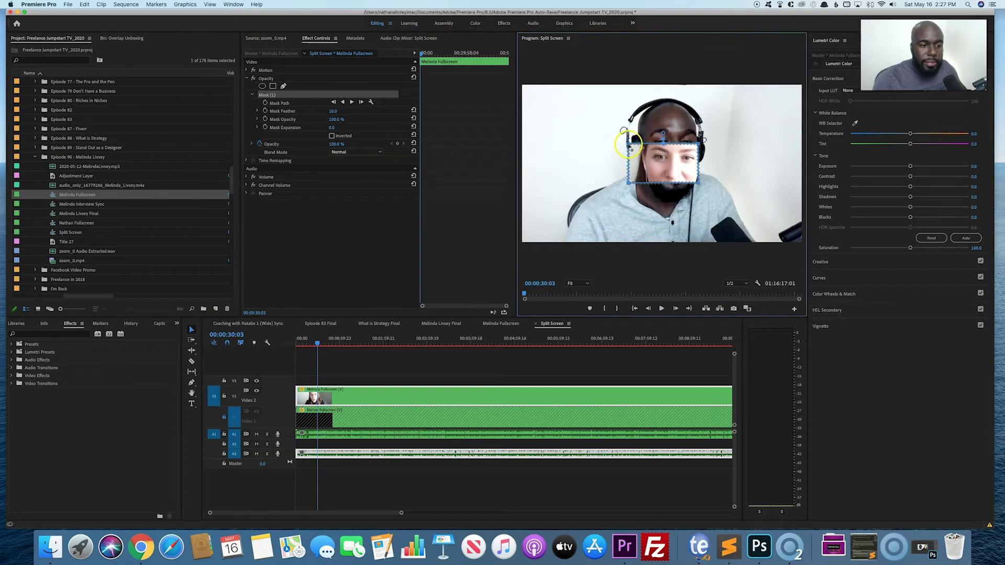
pyautogui.moveTo(629, 109); pyautogui.dragTo(629, 84)
pyautogui.moveTo(700, 142); pyautogui.dragTo(802, 85)
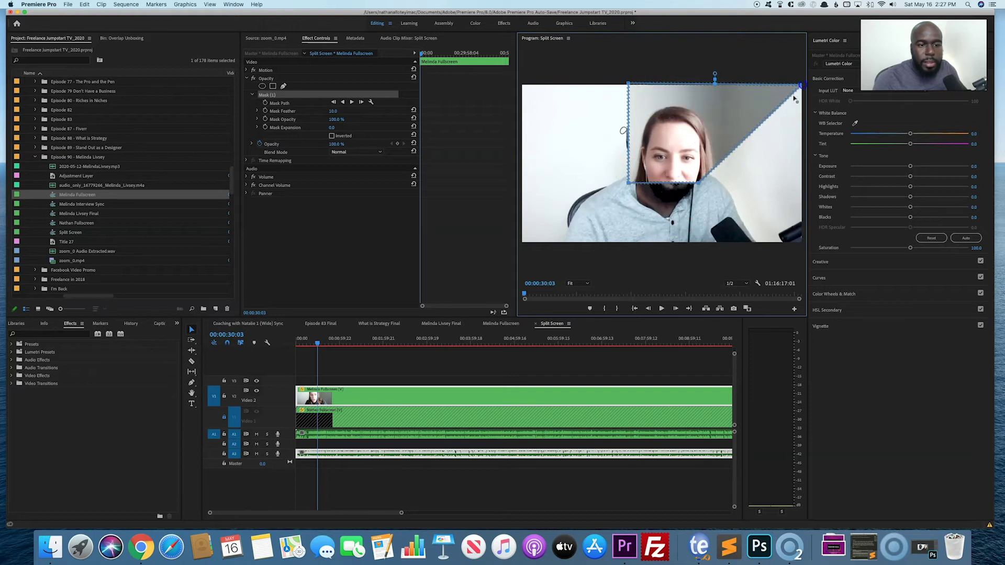
pyautogui.moveTo(701, 185); pyautogui.dragTo(803, 244)
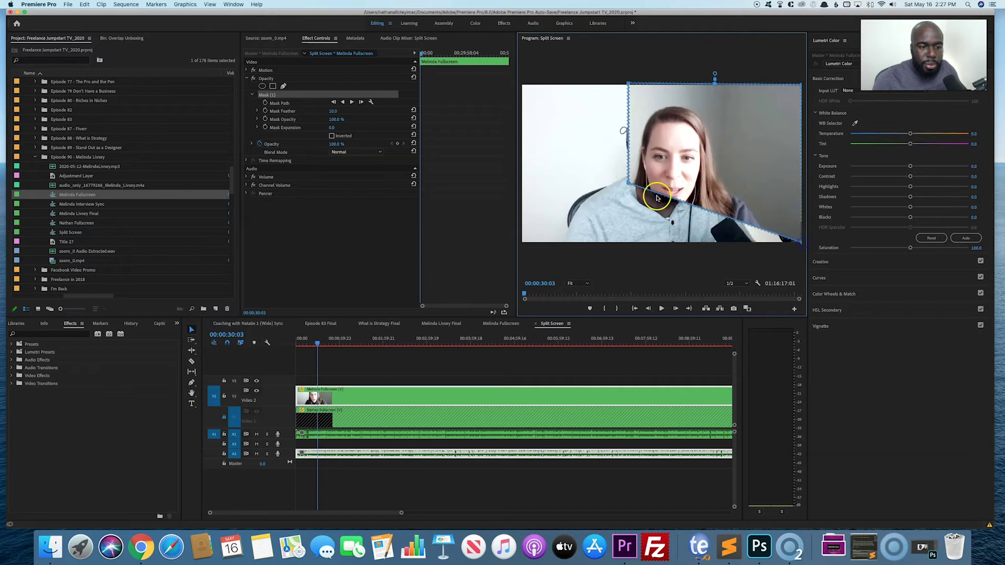
pyautogui.moveTo(628, 234); pyautogui.dragTo(627, 244)
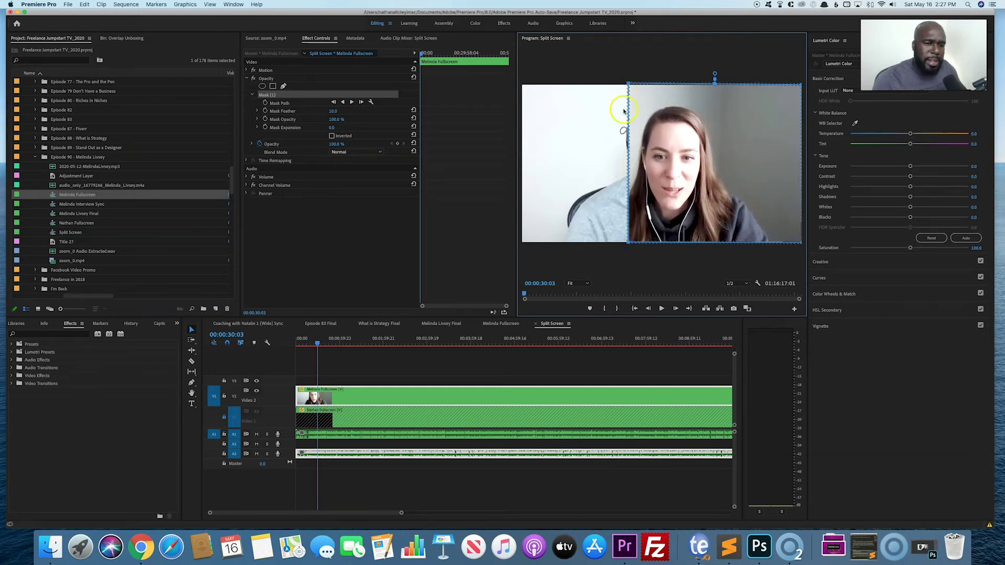
pyautogui.moveTo(630, 83); pyautogui.dragTo(662, 84)
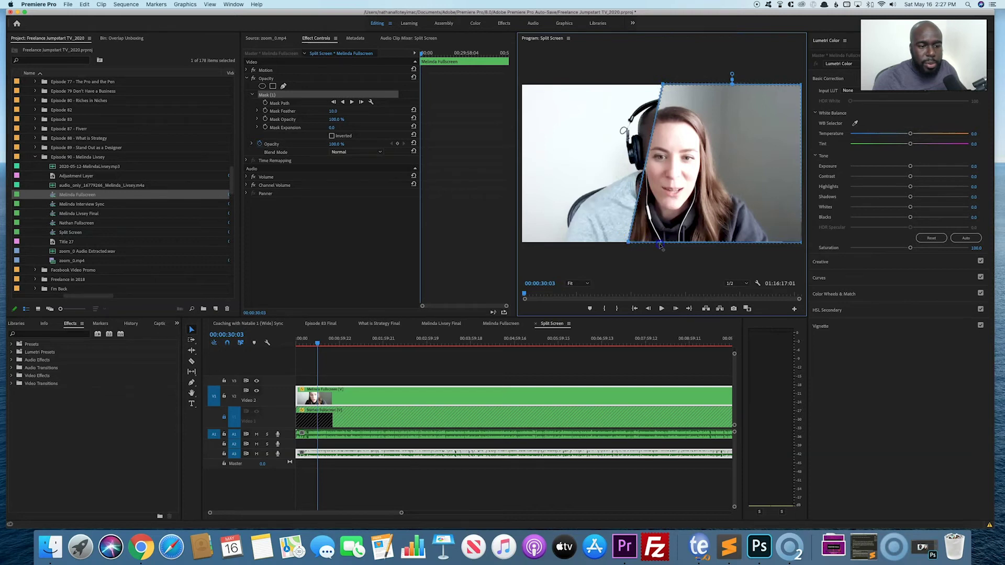
pyautogui.moveTo(661, 245); pyautogui.dragTo(660, 244)
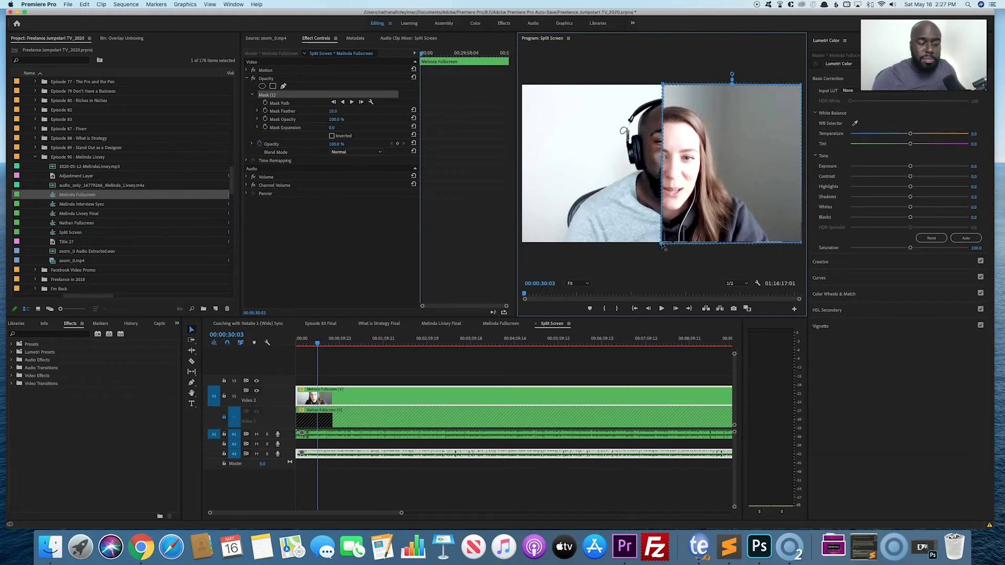
# Select the guest's V2 clip and nudge her video slightly left.
pyautogui.click(478, 362)
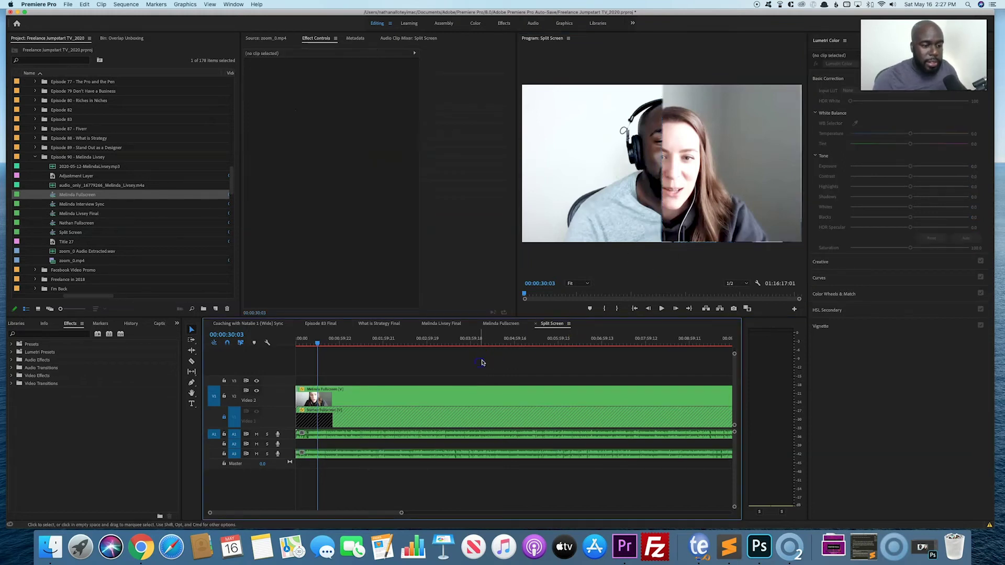
pyautogui.click(469, 394)
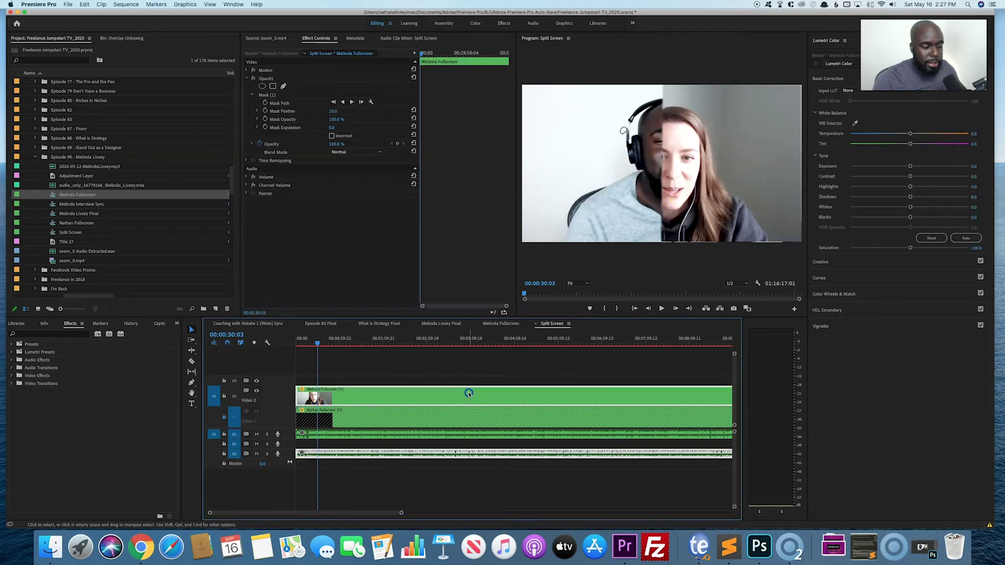
pyautogui.click(696, 172)
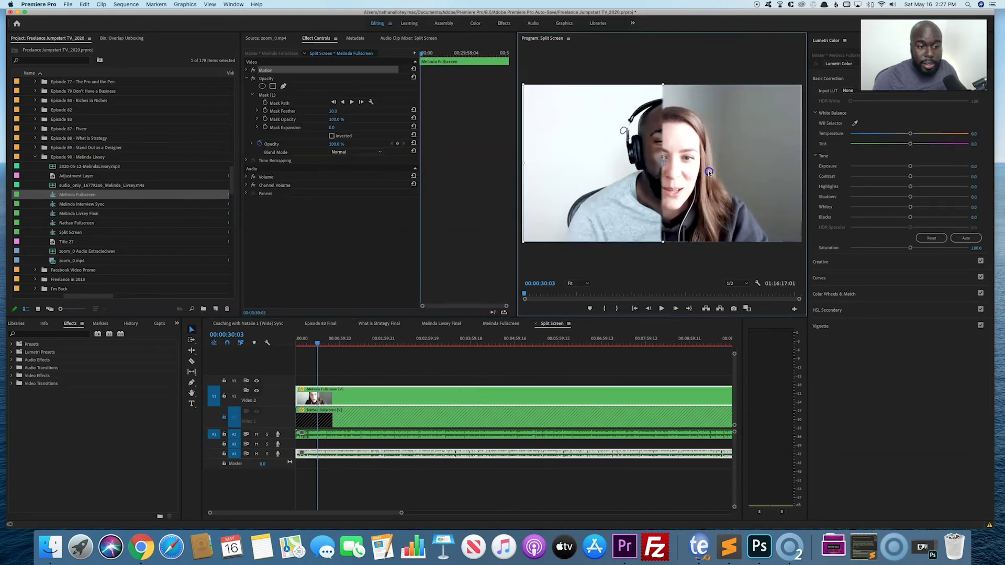
pyautogui.moveTo(708, 170)
pyautogui.mouseDown()
pyautogui.moveTo(729, 172)
pyautogui.moveTo(686, 174)
pyautogui.moveTo(697, 171)
pyautogui.mouseUp()
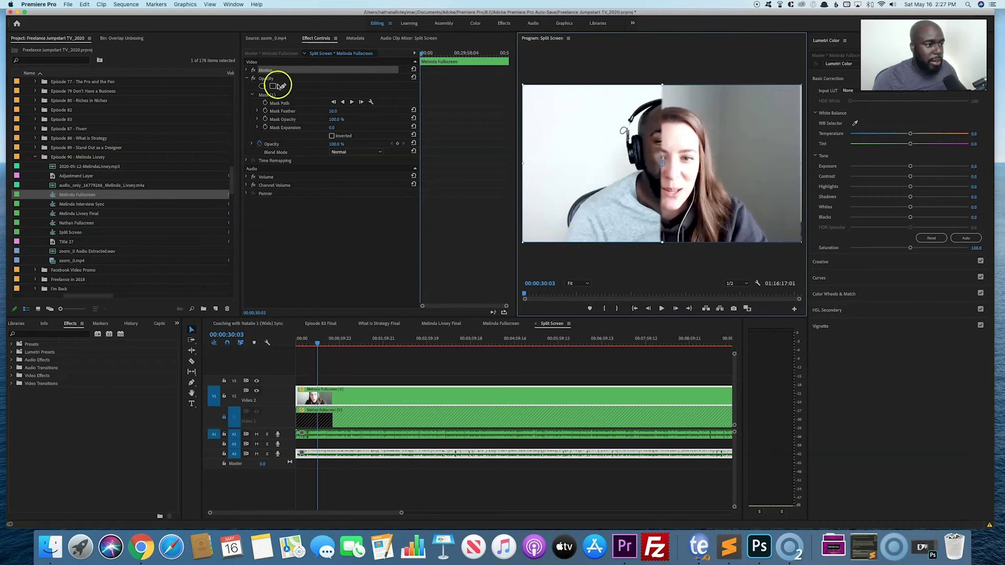
# Adjust the guest mask's four corners until its left and right edges are vertical.
pyautogui.click(268, 94)
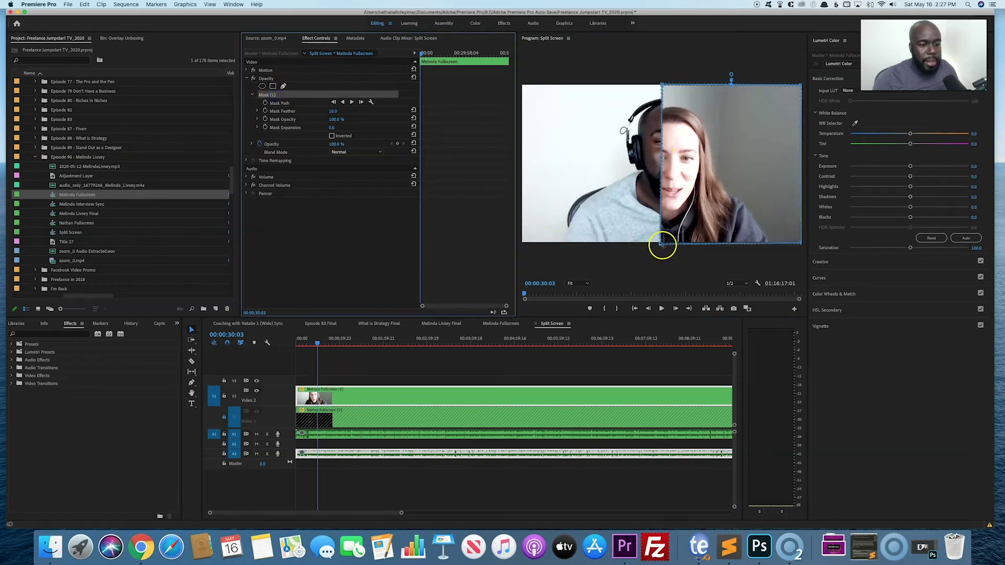
pyautogui.moveTo(660, 243); pyautogui.dragTo(613, 243)
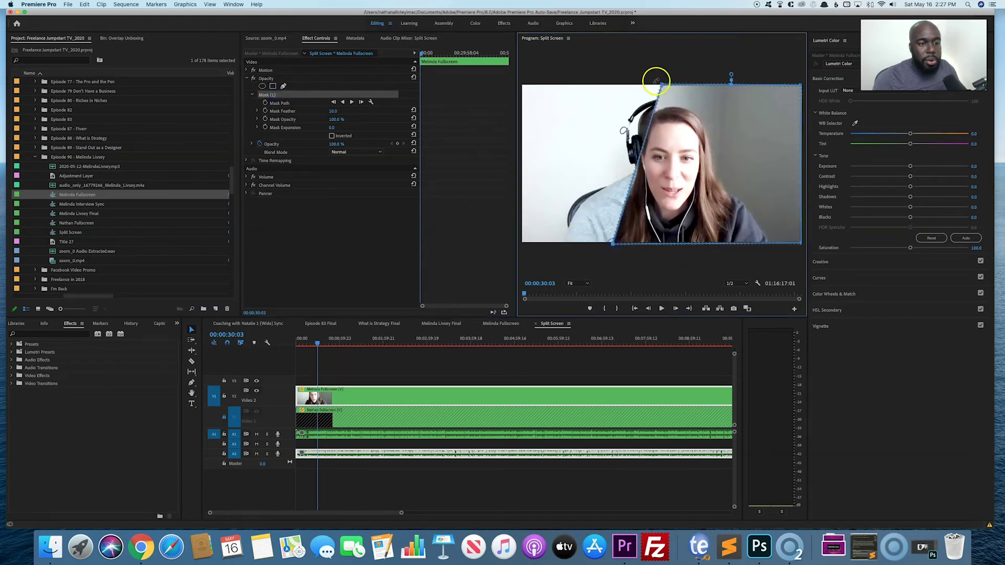
pyautogui.moveTo(662, 85); pyautogui.dragTo(613, 84)
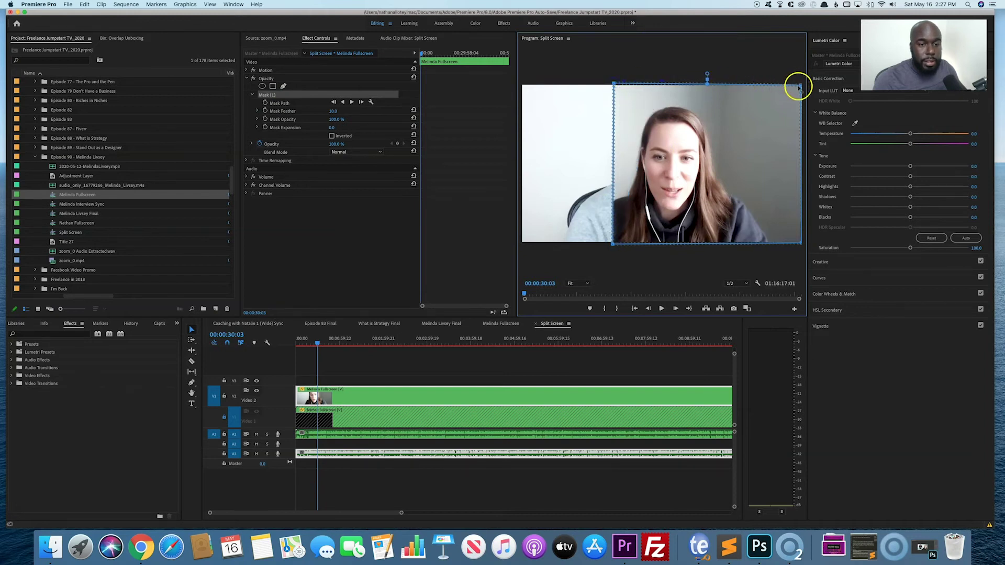
pyautogui.moveTo(792, 87); pyautogui.dragTo(779, 84)
pyautogui.moveTo(801, 244); pyautogui.dragTo(764, 243)
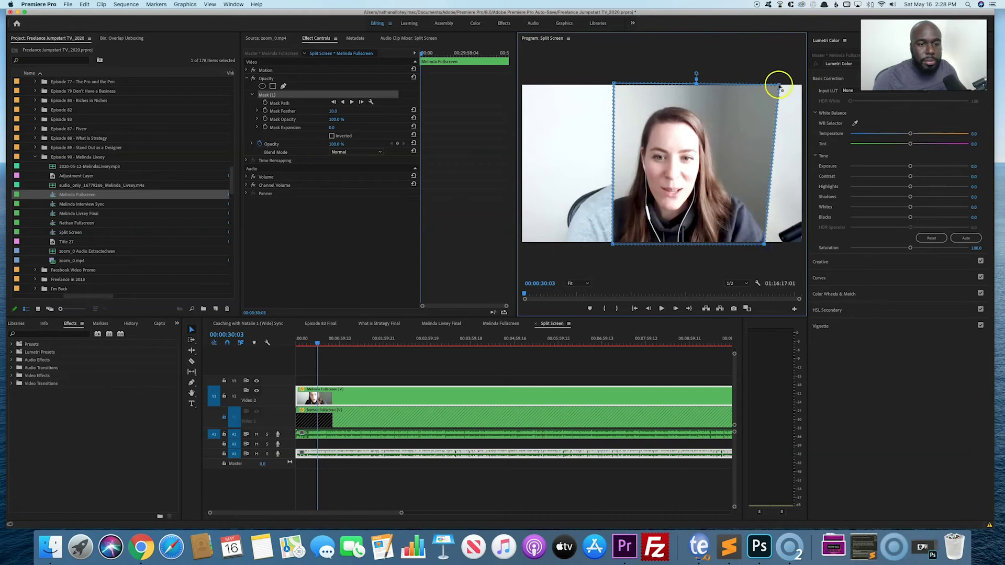
pyautogui.moveTo(779, 85); pyautogui.dragTo(764, 84)
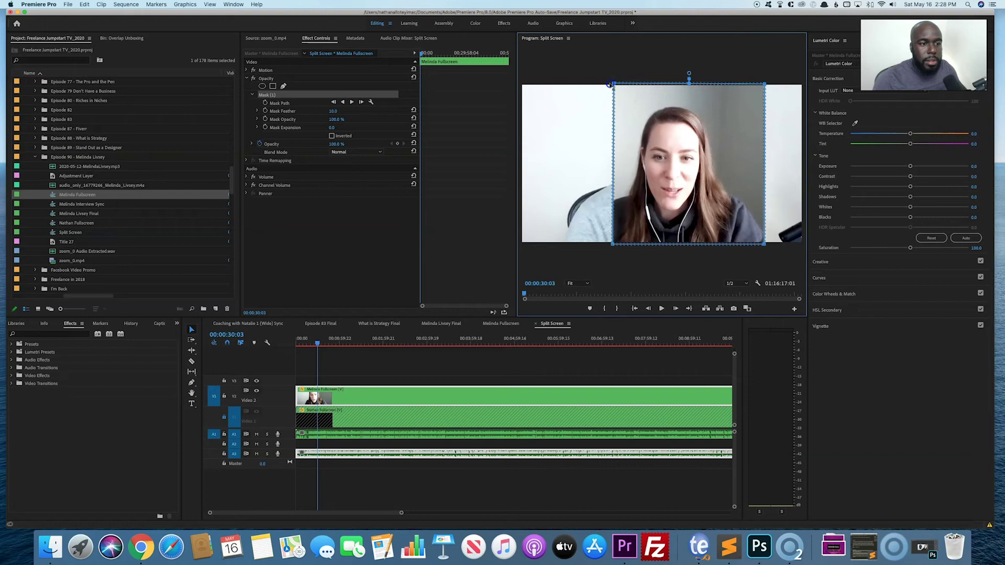
pyautogui.moveTo(608, 84); pyautogui.dragTo(603, 82)
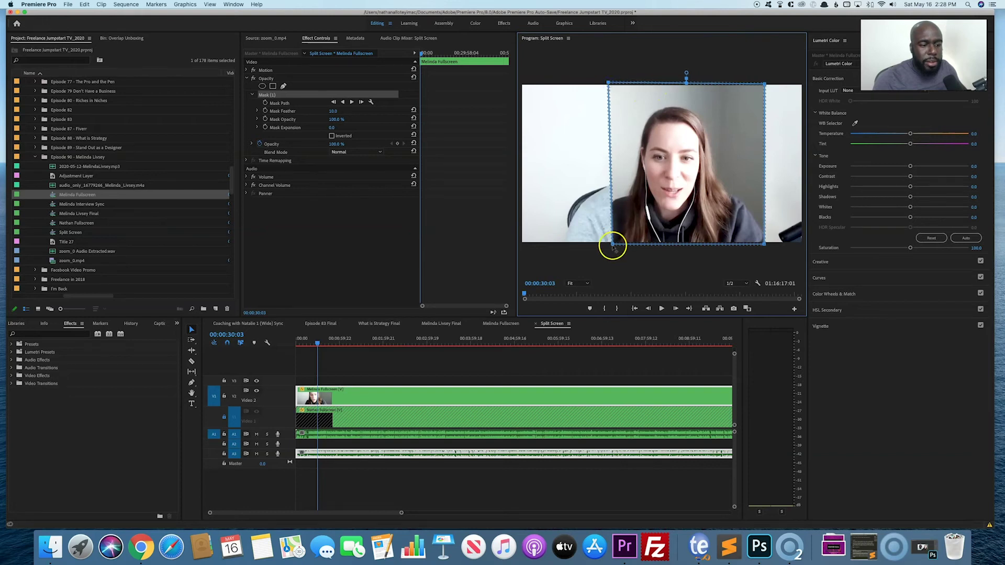
pyautogui.moveTo(606, 248); pyautogui.dragTo(600, 247)
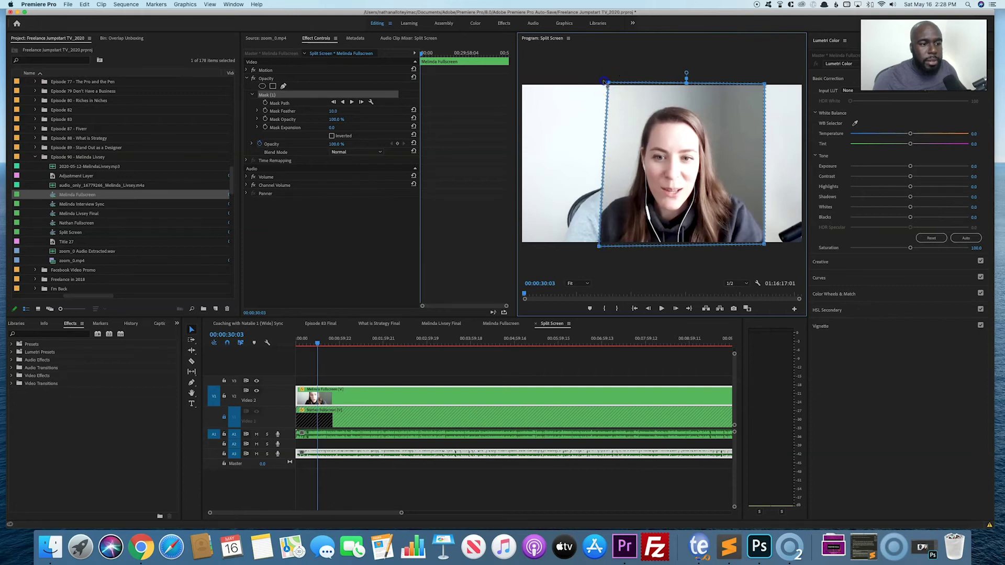
pyautogui.moveTo(605, 82); pyautogui.dragTo(601, 85)
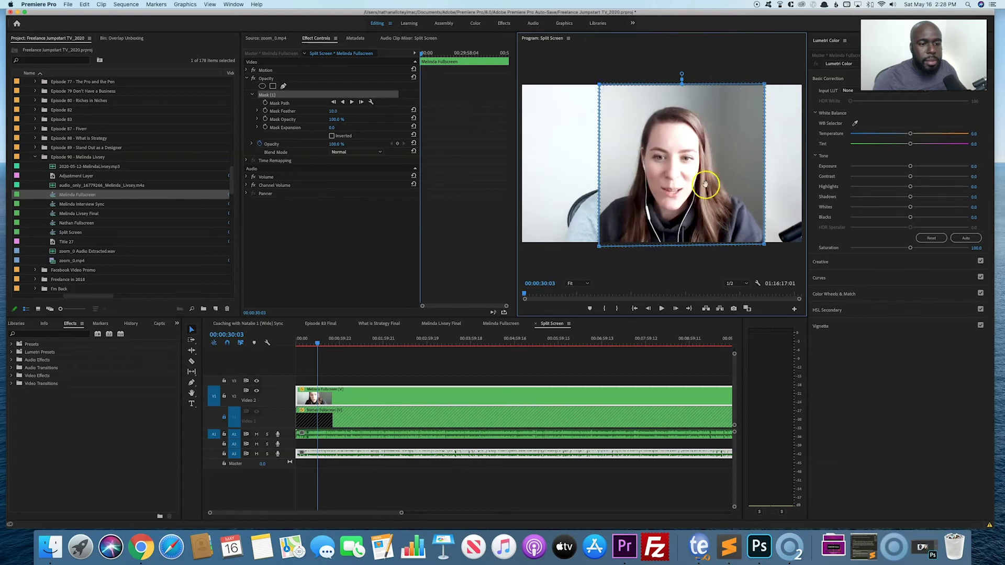
# Shift the guest's video right so the host shows beside her.
pyautogui.click(572, 367)
pyautogui.click(671, 190)
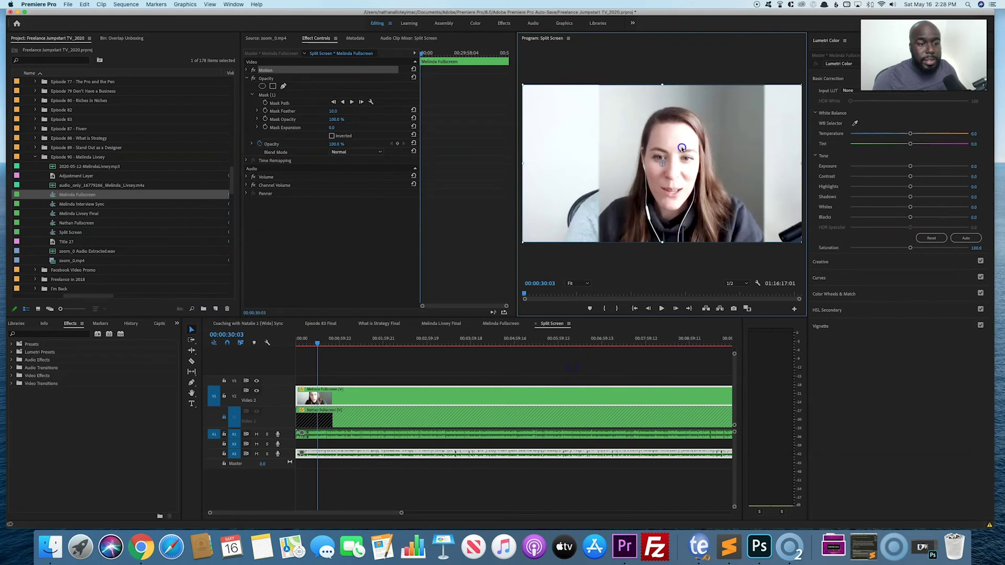
pyautogui.moveTo(682, 148); pyautogui.dragTo(734, 148)
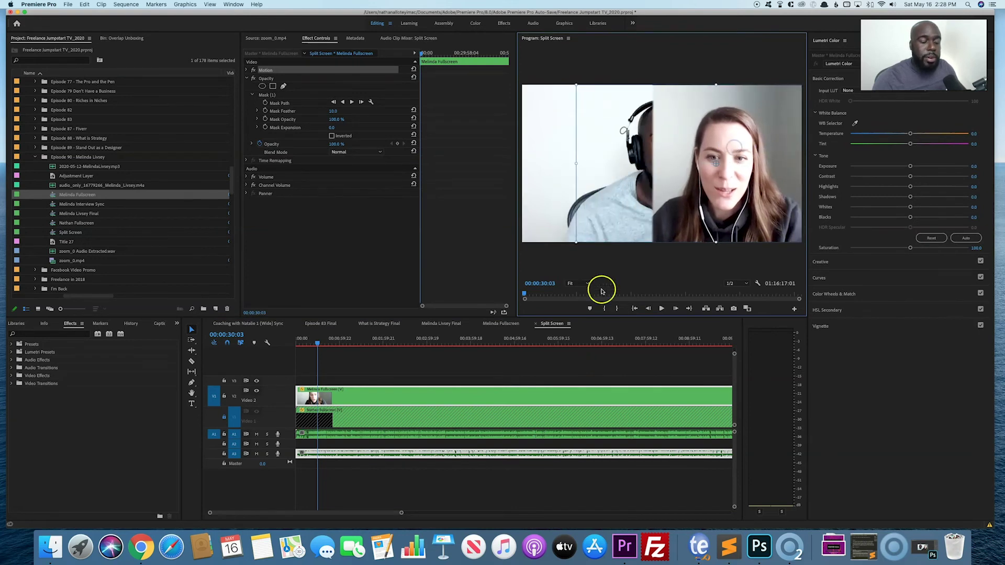
# Hide and lock track V2, unlock V1, and select the host's clip.
pyautogui.press('Left')
pyautogui.press('Left')
pyautogui.click(257, 393)
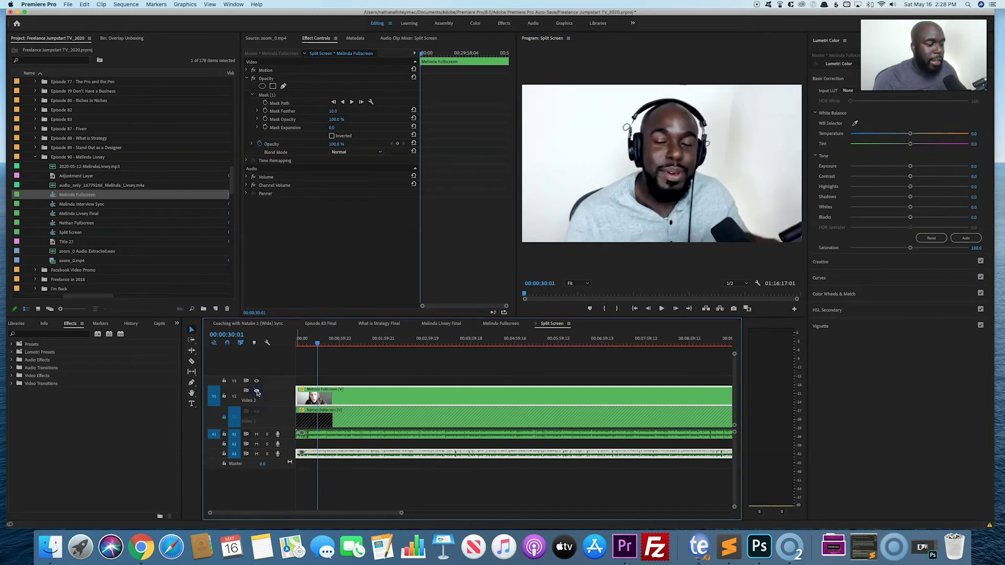
pyautogui.click(226, 399)
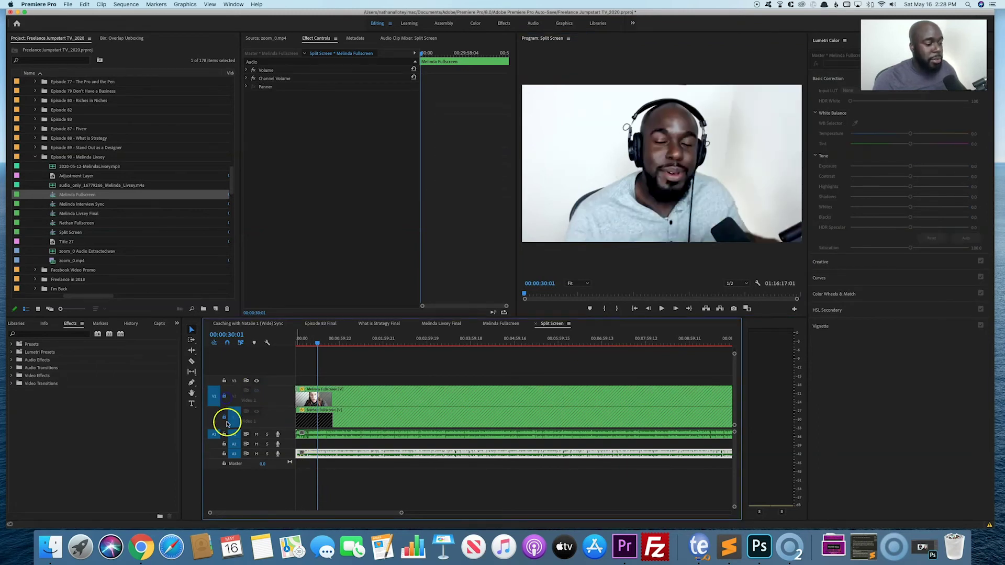
pyautogui.click(225, 417)
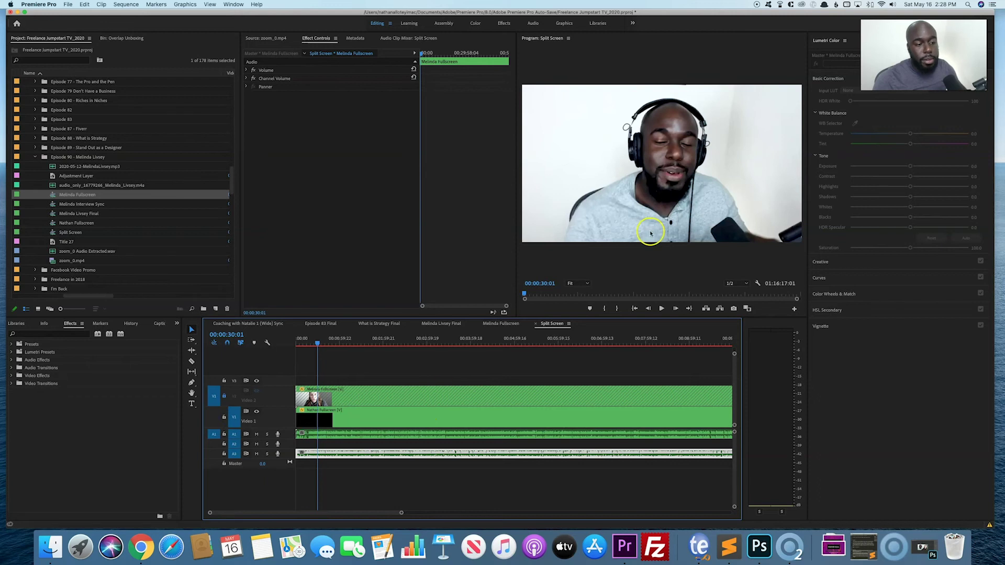
pyautogui.click(654, 201)
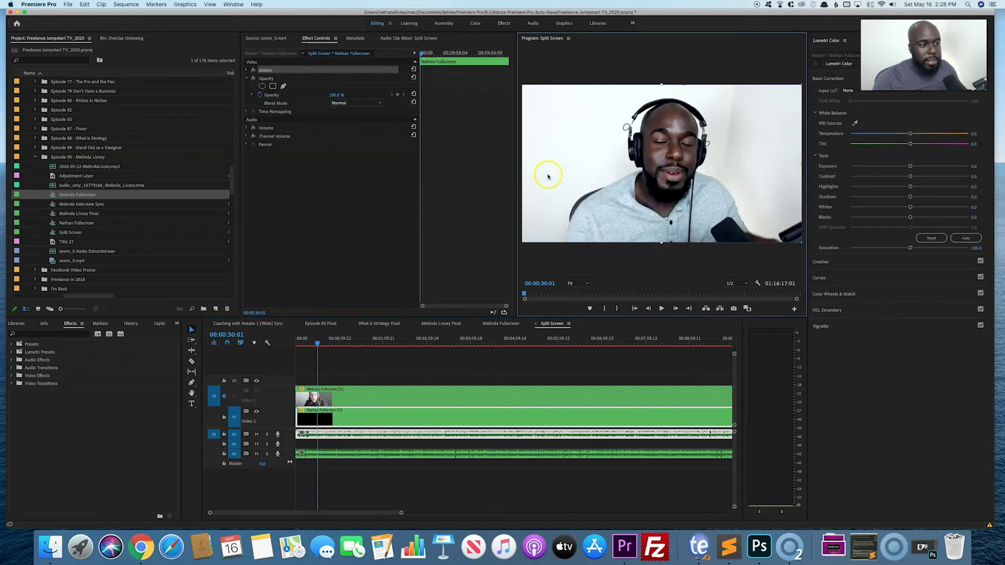
# Add a four-point mask to the host clip and pull its right and bottom-left corners to the frame edges.
pyautogui.click(272, 87)
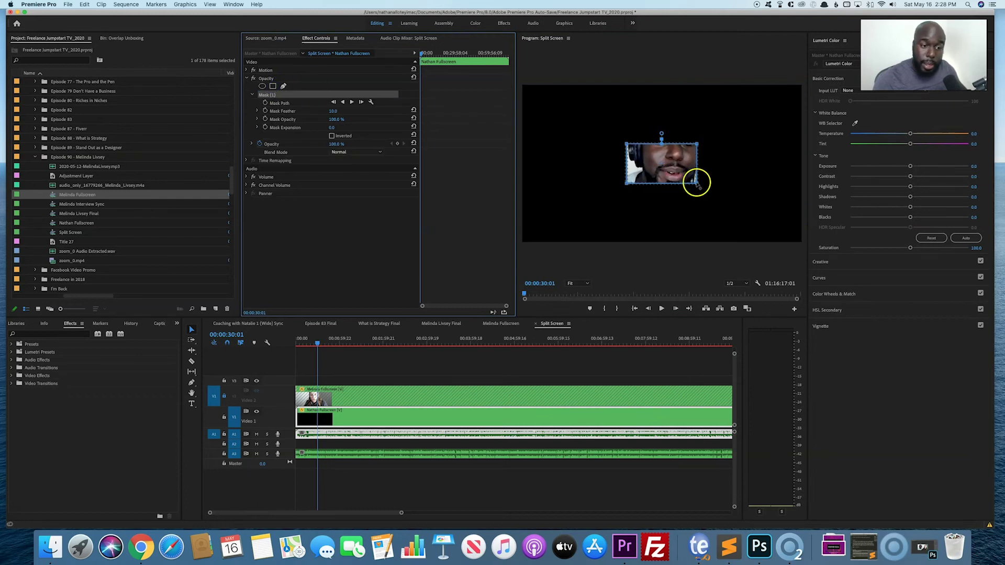
pyautogui.click(662, 147)
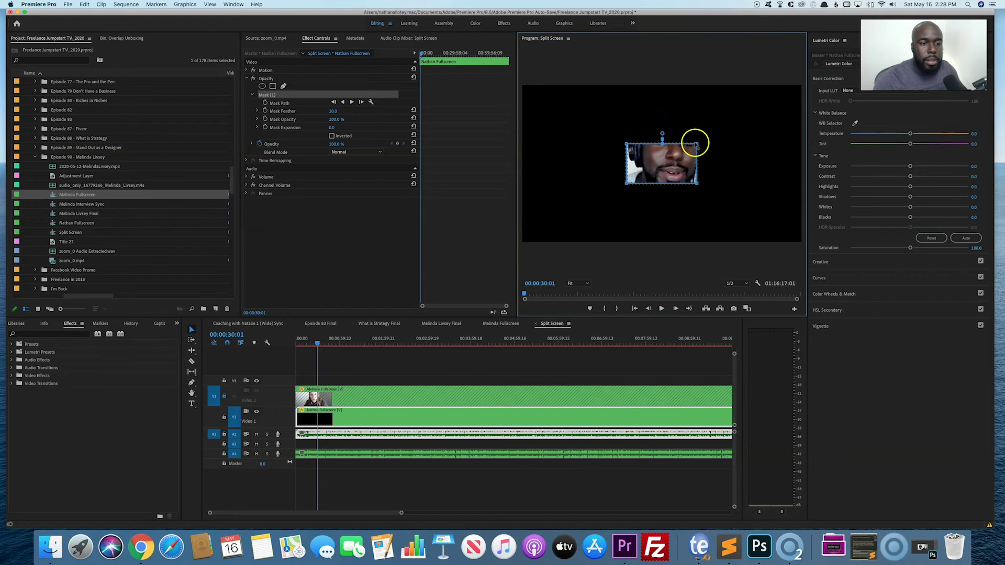
pyautogui.moveTo(697, 144); pyautogui.dragTo(751, 84)
pyautogui.click(696, 184)
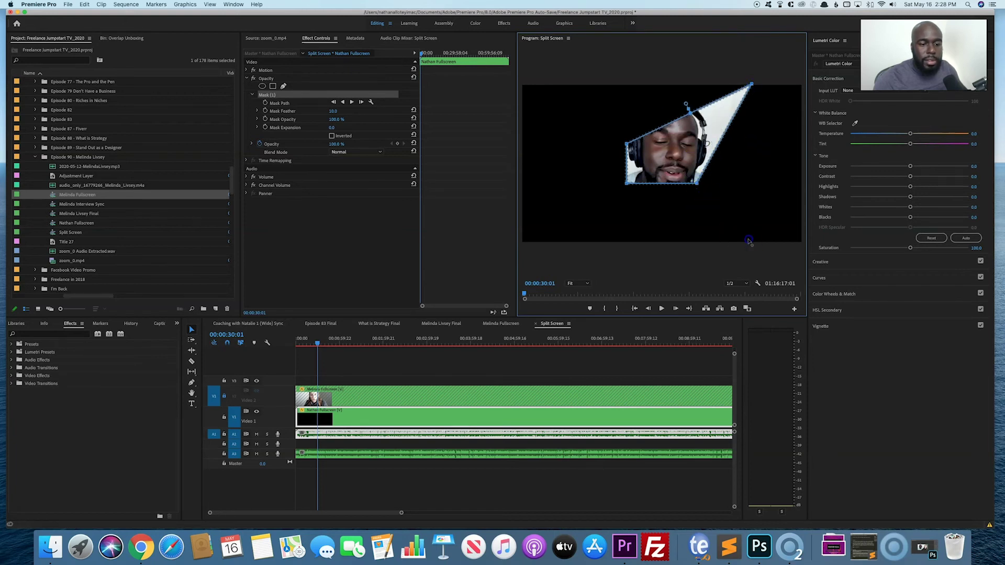
pyautogui.moveTo(749, 240); pyautogui.dragTo(754, 244)
pyautogui.click(626, 184)
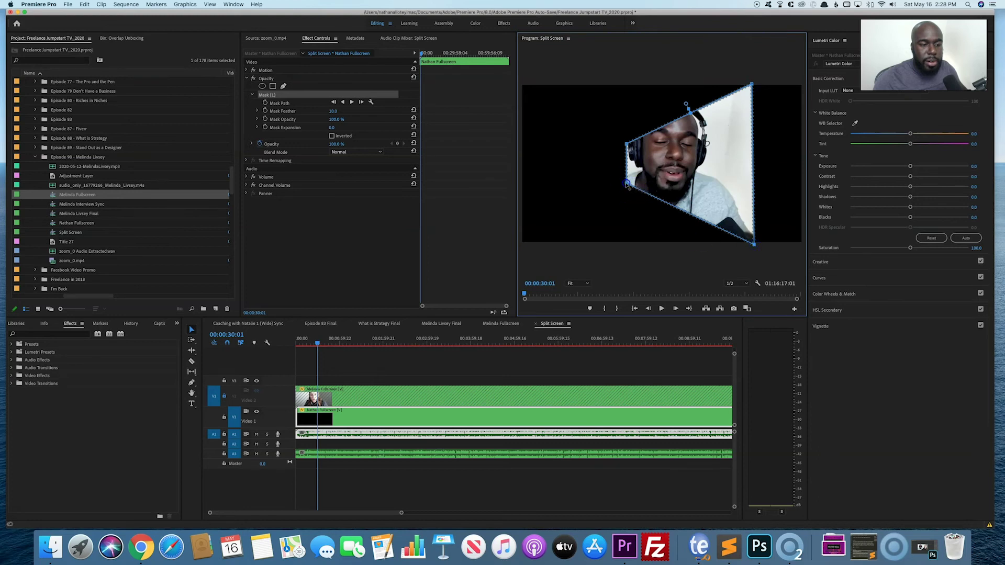
pyautogui.moveTo(626, 183); pyautogui.dragTo(592, 244)
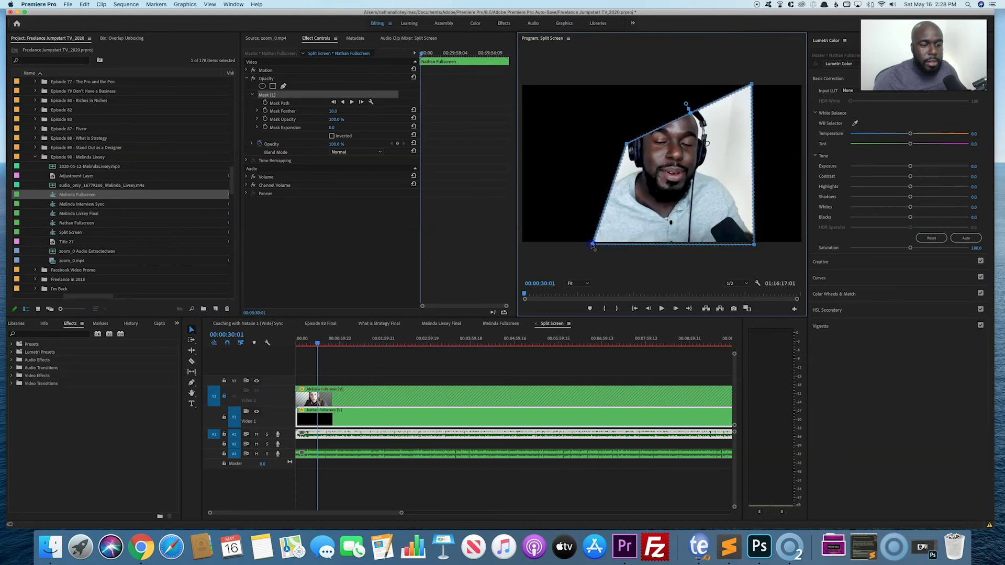
# Pull the host mask's top-left corner to the top and straighten its left edge vertically.
pyautogui.click(626, 144)
pyautogui.moveTo(612, 99); pyautogui.dragTo(592, 85)
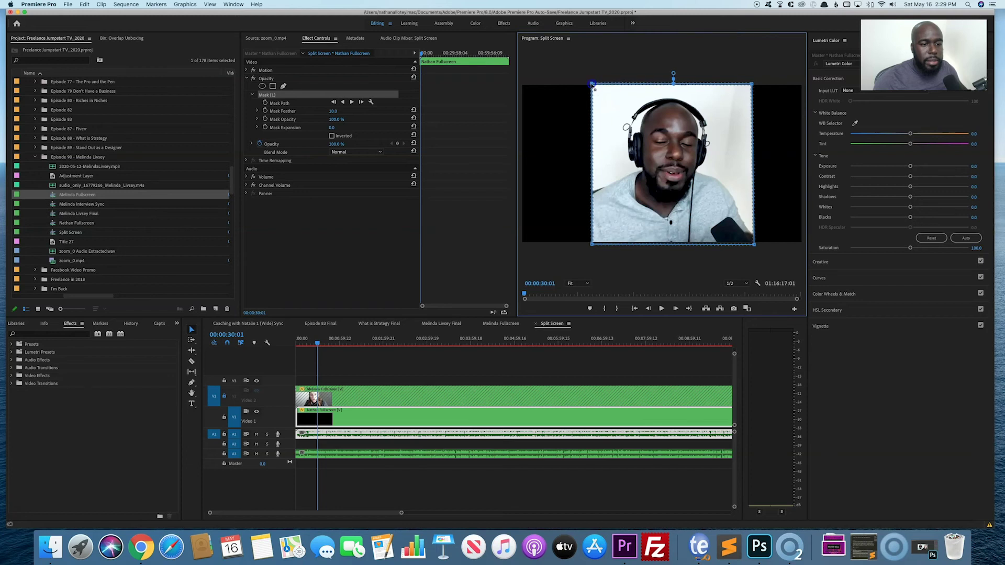
pyautogui.moveTo(592, 85); pyautogui.dragTo(588, 84)
pyautogui.click(593, 246)
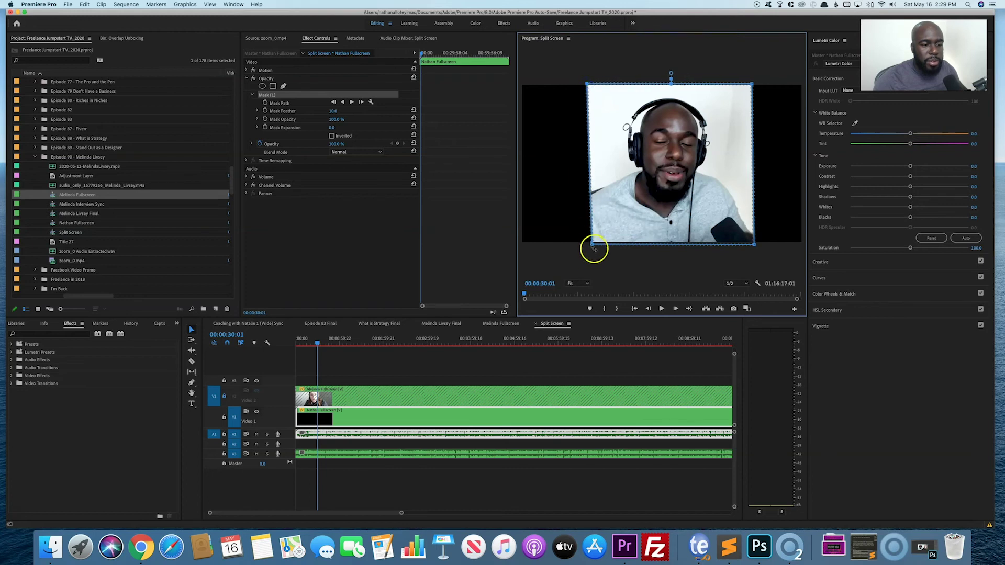
pyautogui.moveTo(588, 246); pyautogui.dragTo(586, 245)
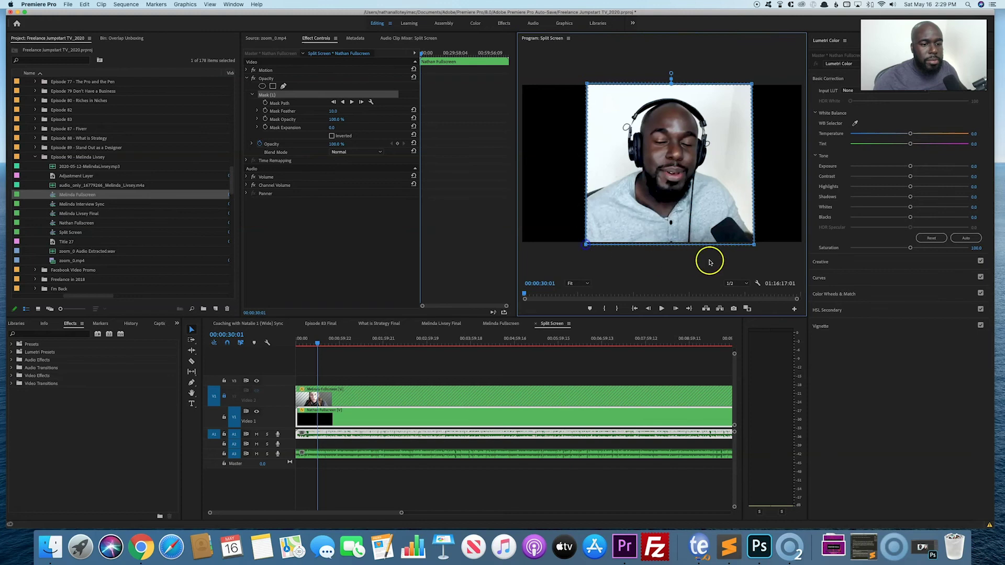
pyautogui.click(753, 85)
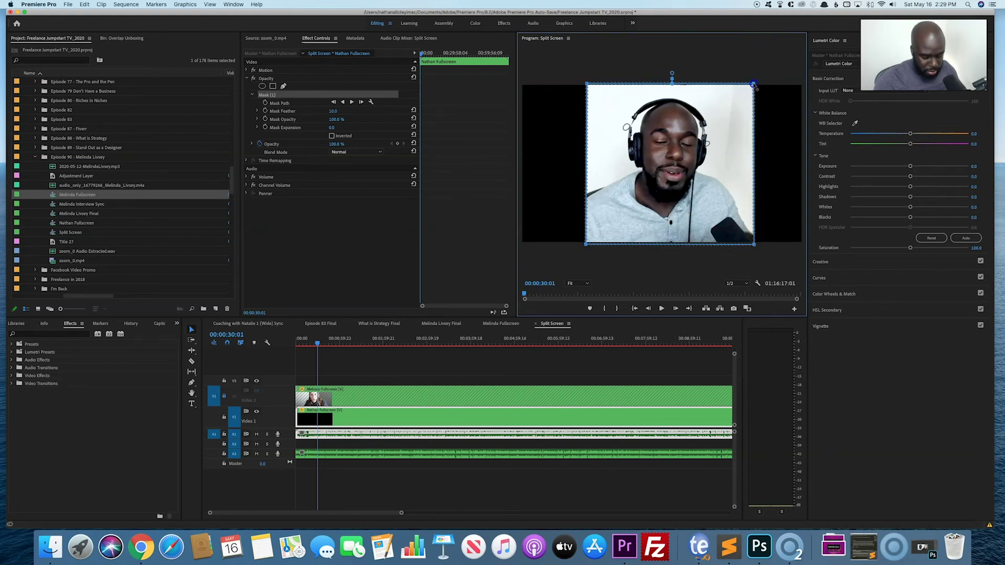
pyautogui.click(585, 83)
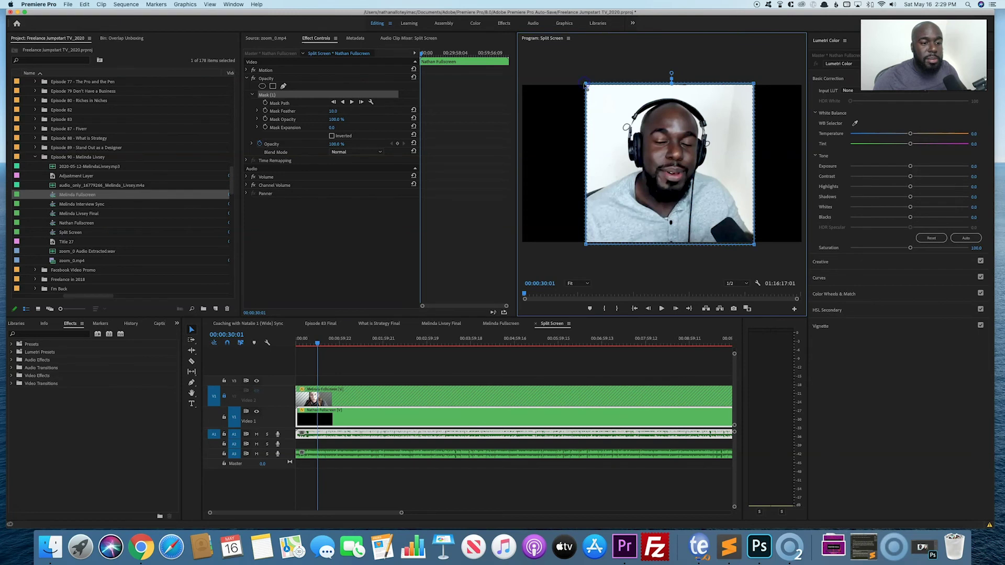
# Slide the host's fullscreen clip left in the Program monitor, onto the left half.
pyautogui.click(508, 380)
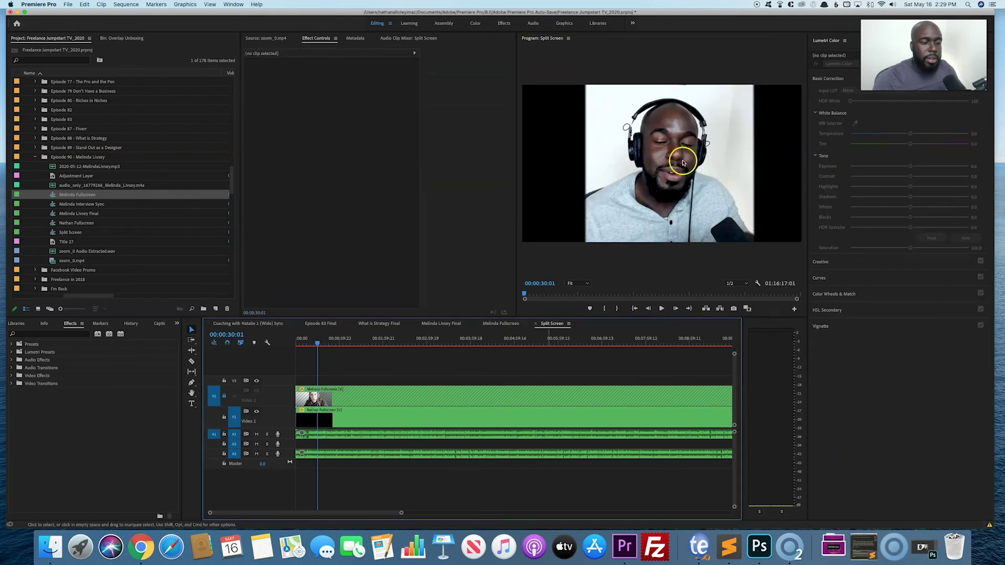
pyautogui.click(690, 138)
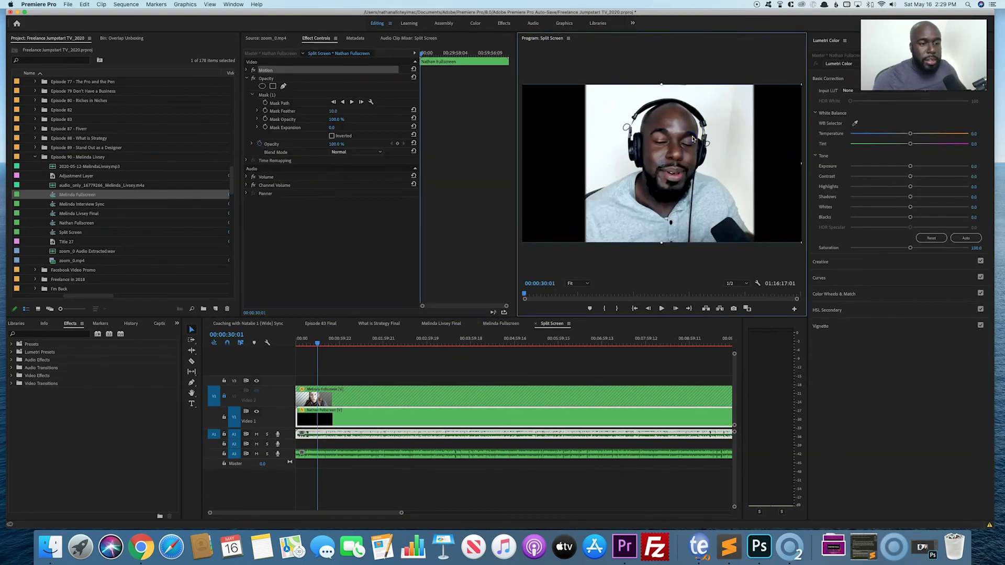
pyautogui.moveTo(686, 139); pyautogui.dragTo(634, 138)
# Turn on Video 2 visibility and nudge the guest's fullscreen clip slightly right.
pyautogui.click(236, 415)
pyautogui.click(240, 395)
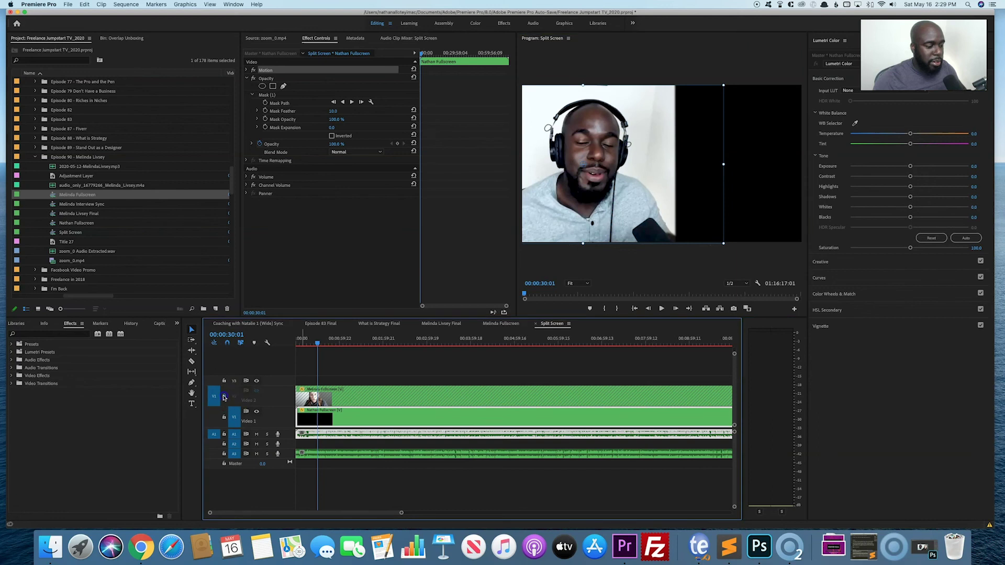
pyautogui.click(256, 393)
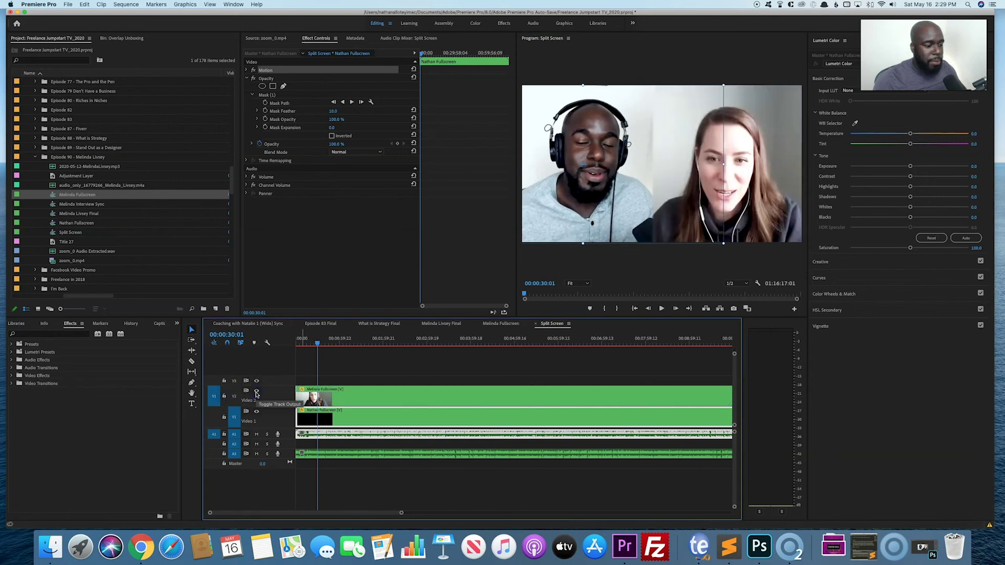
pyautogui.click(263, 416)
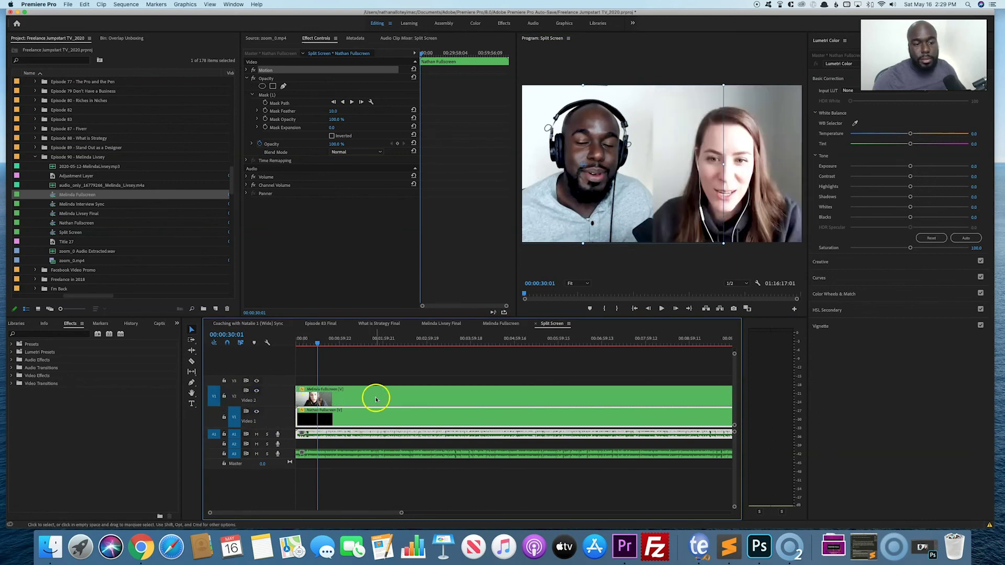
pyautogui.click(765, 209)
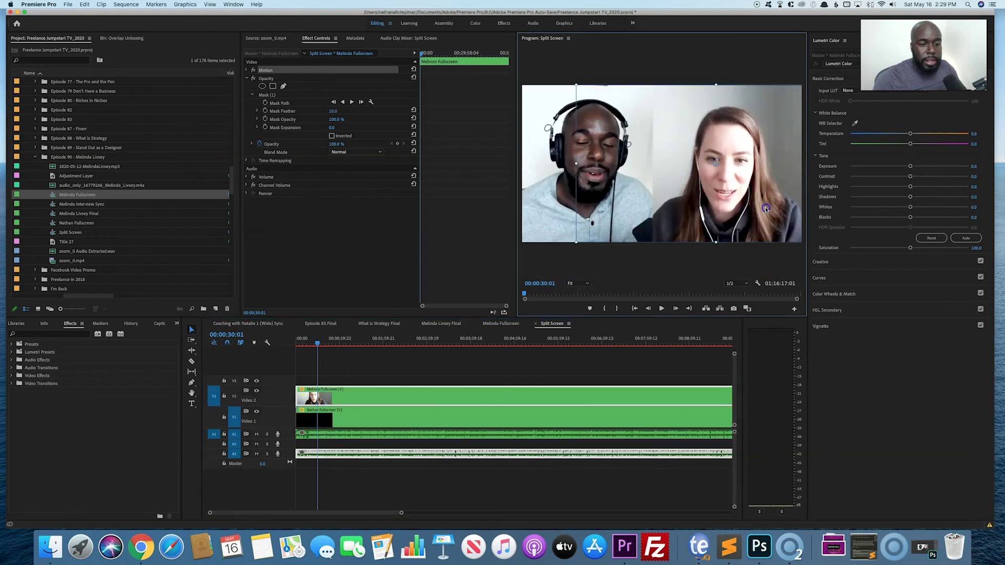
pyautogui.moveTo(765, 193); pyautogui.dragTo(768, 192)
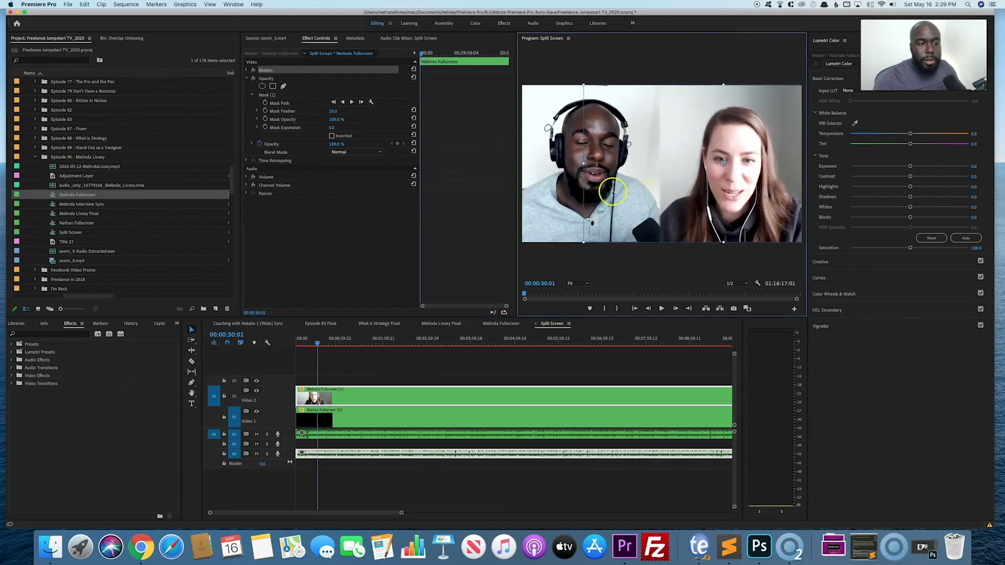
pyautogui.click(544, 259)
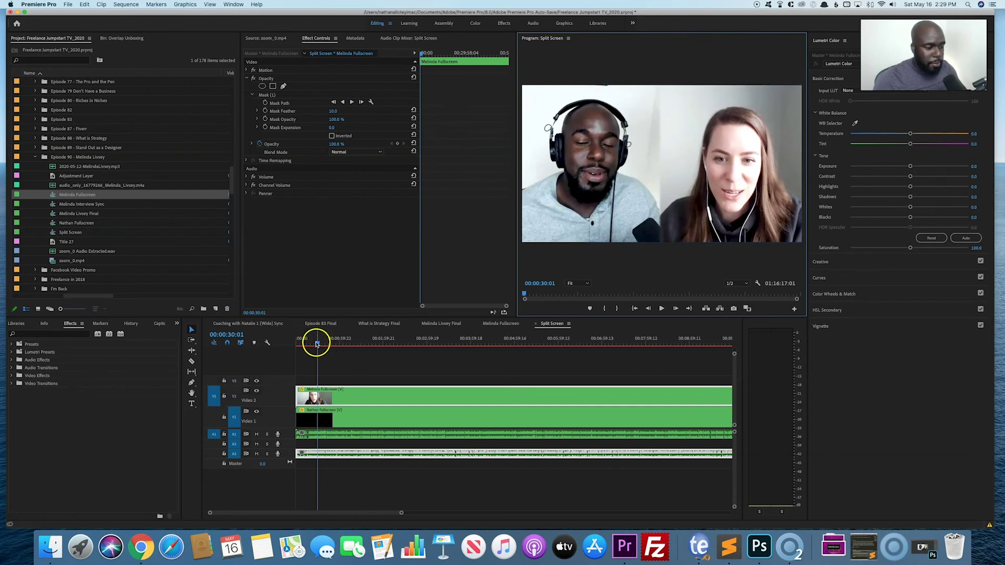
# Return the playhead to the sequence start and mute audio tracks A3 and A1.
pyautogui.moveTo(316, 341); pyautogui.dragTo(297, 341)
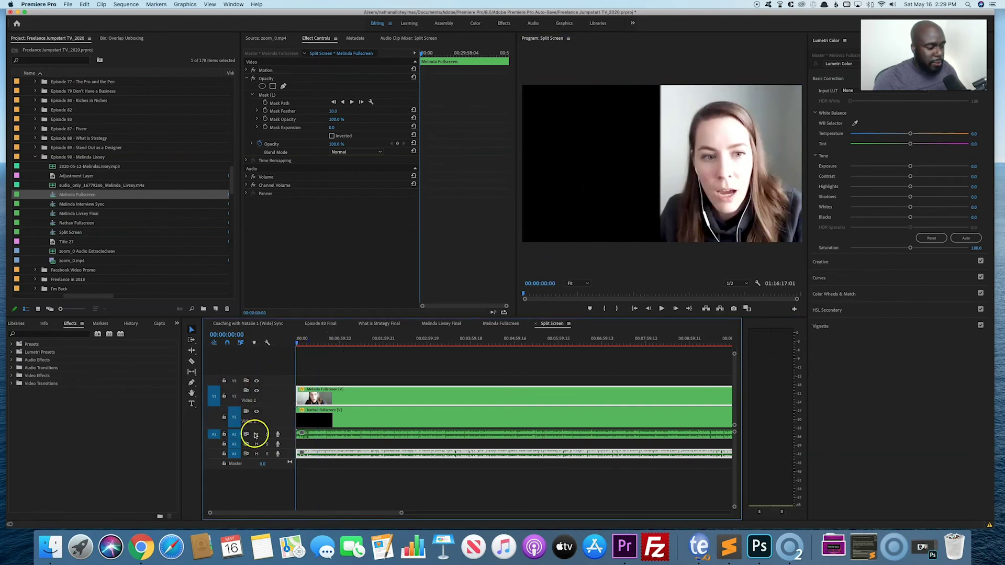
pyautogui.click(257, 453)
pyautogui.click(257, 434)
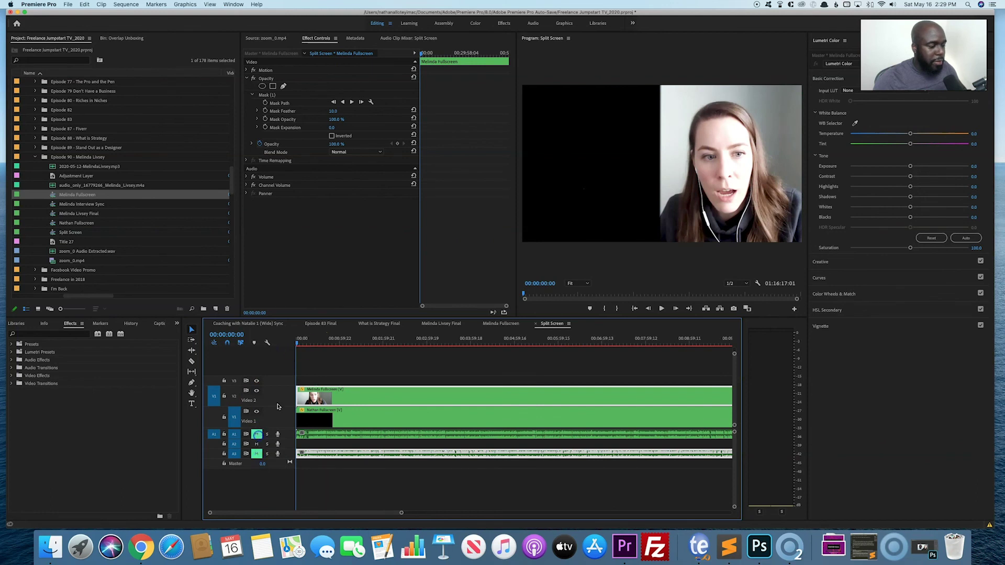
# Play the split screen from about 00:00:11:20, where both speakers show, then stop.
pyautogui.moveTo(299, 344); pyautogui.dragTo(307, 343)
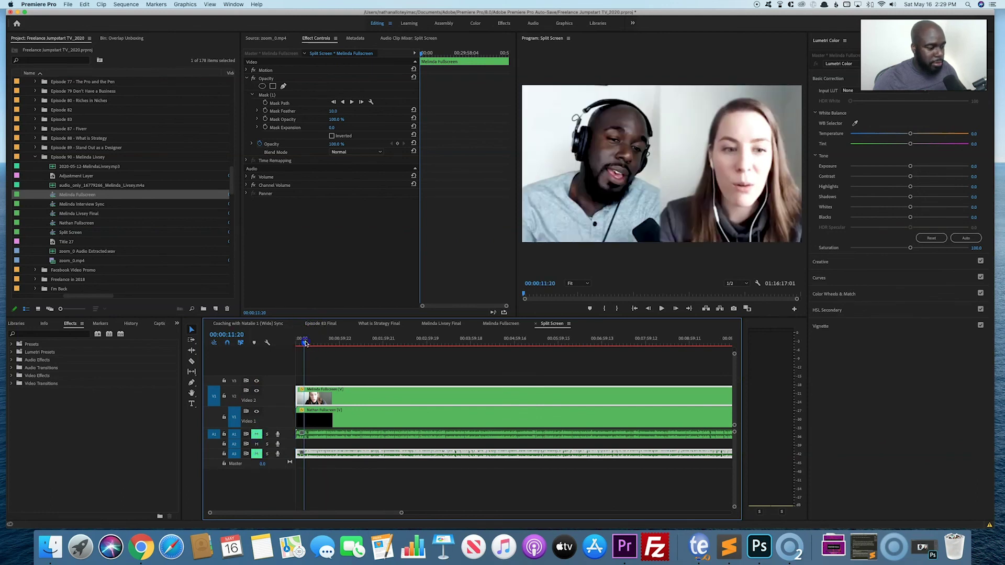
pyautogui.press('space')
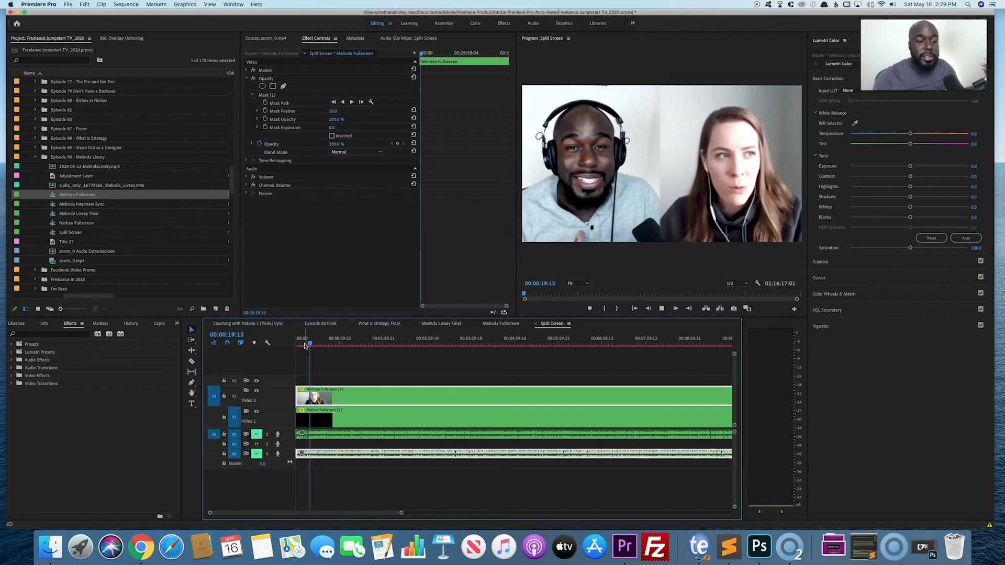
pyautogui.click(249, 403)
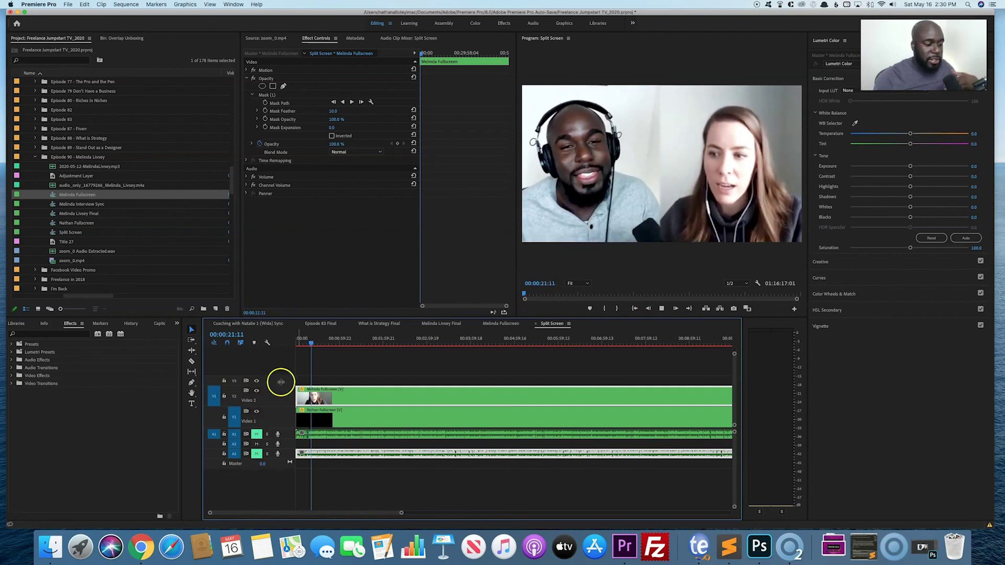
pyautogui.press('space')
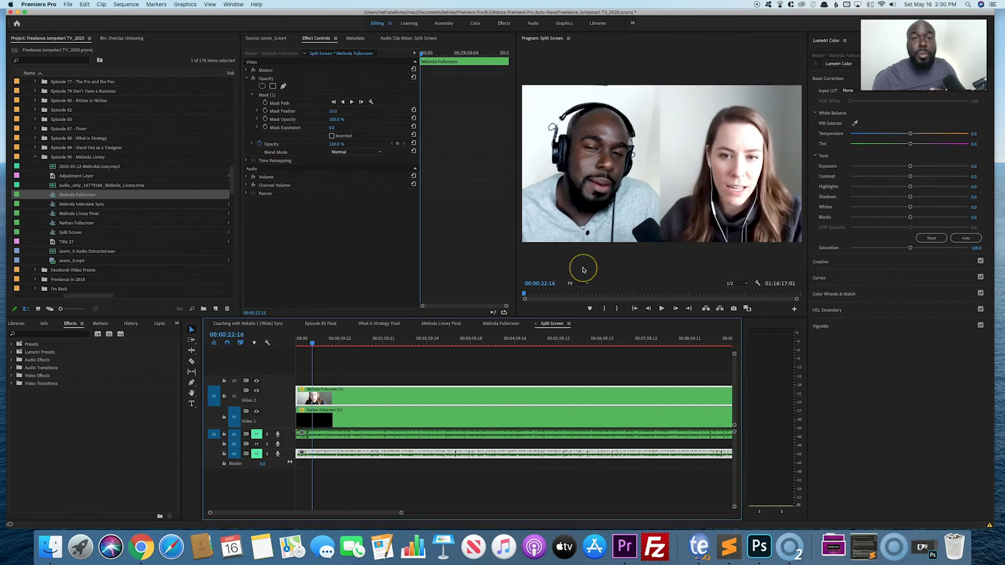